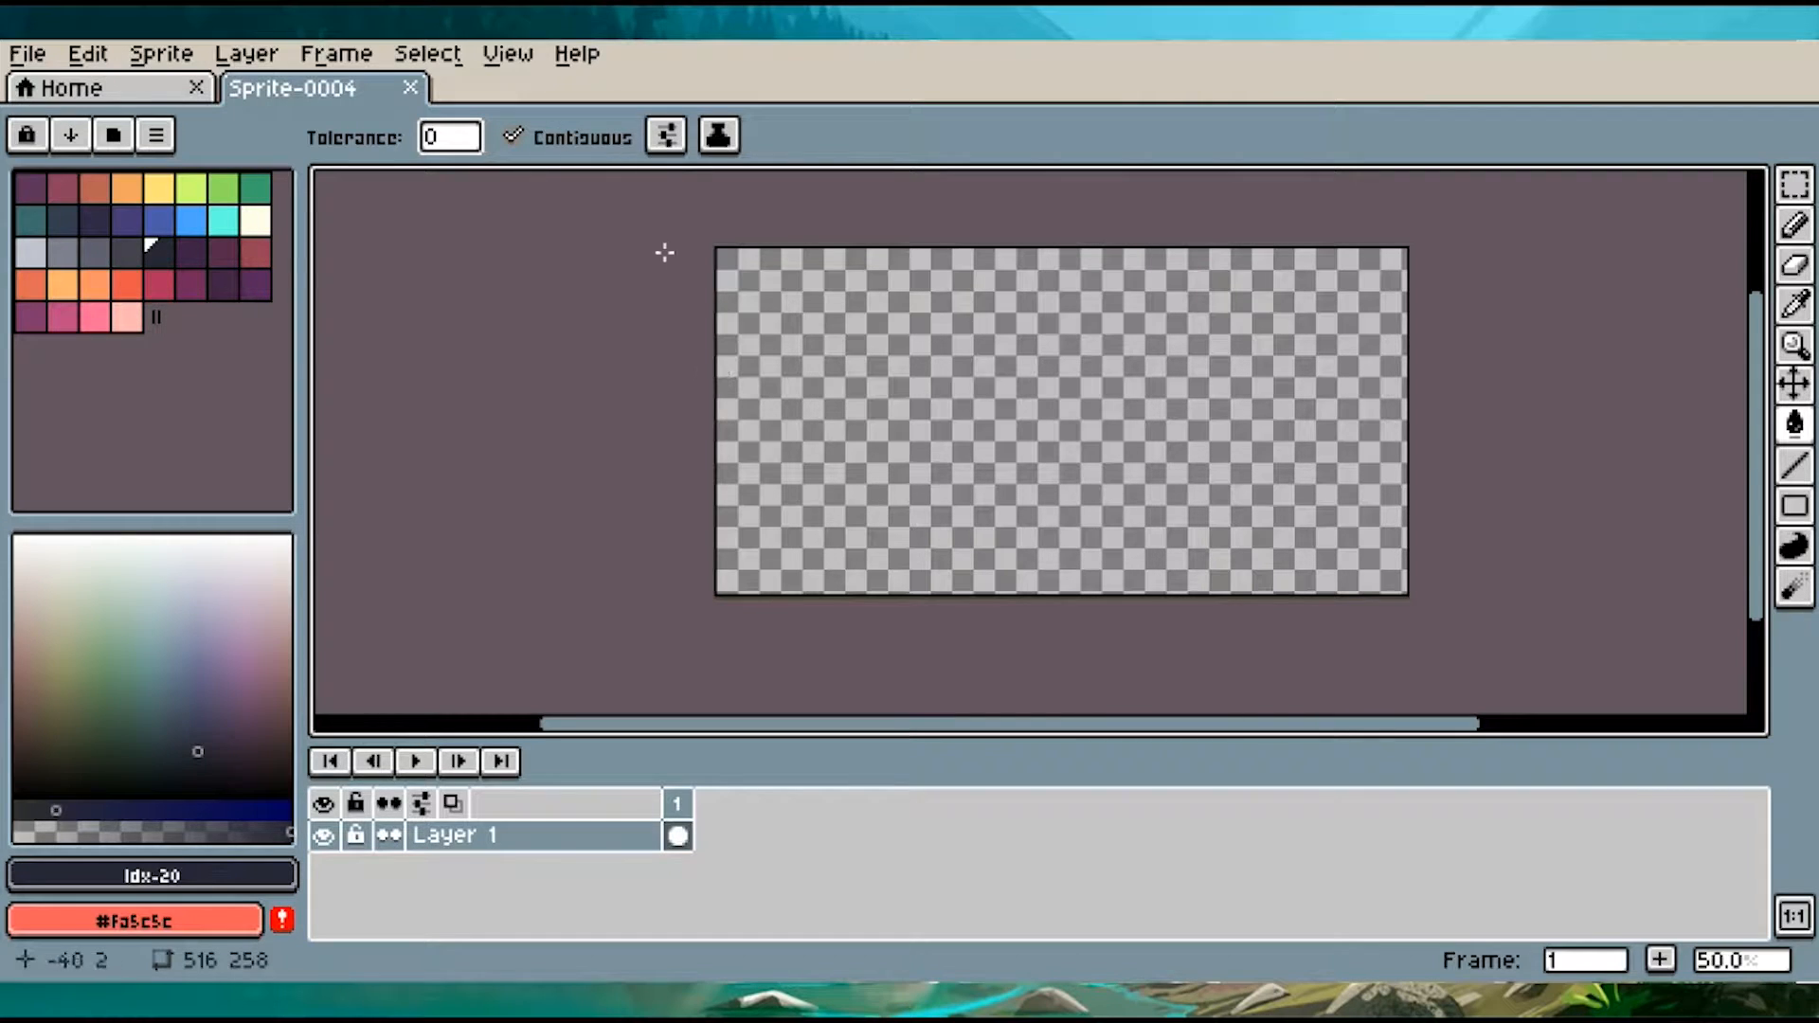
Insert the text "Corner" in 16-size Arial with color Idx-20 and enlarge it to span almost the full canvas width
key("ctrl+t")
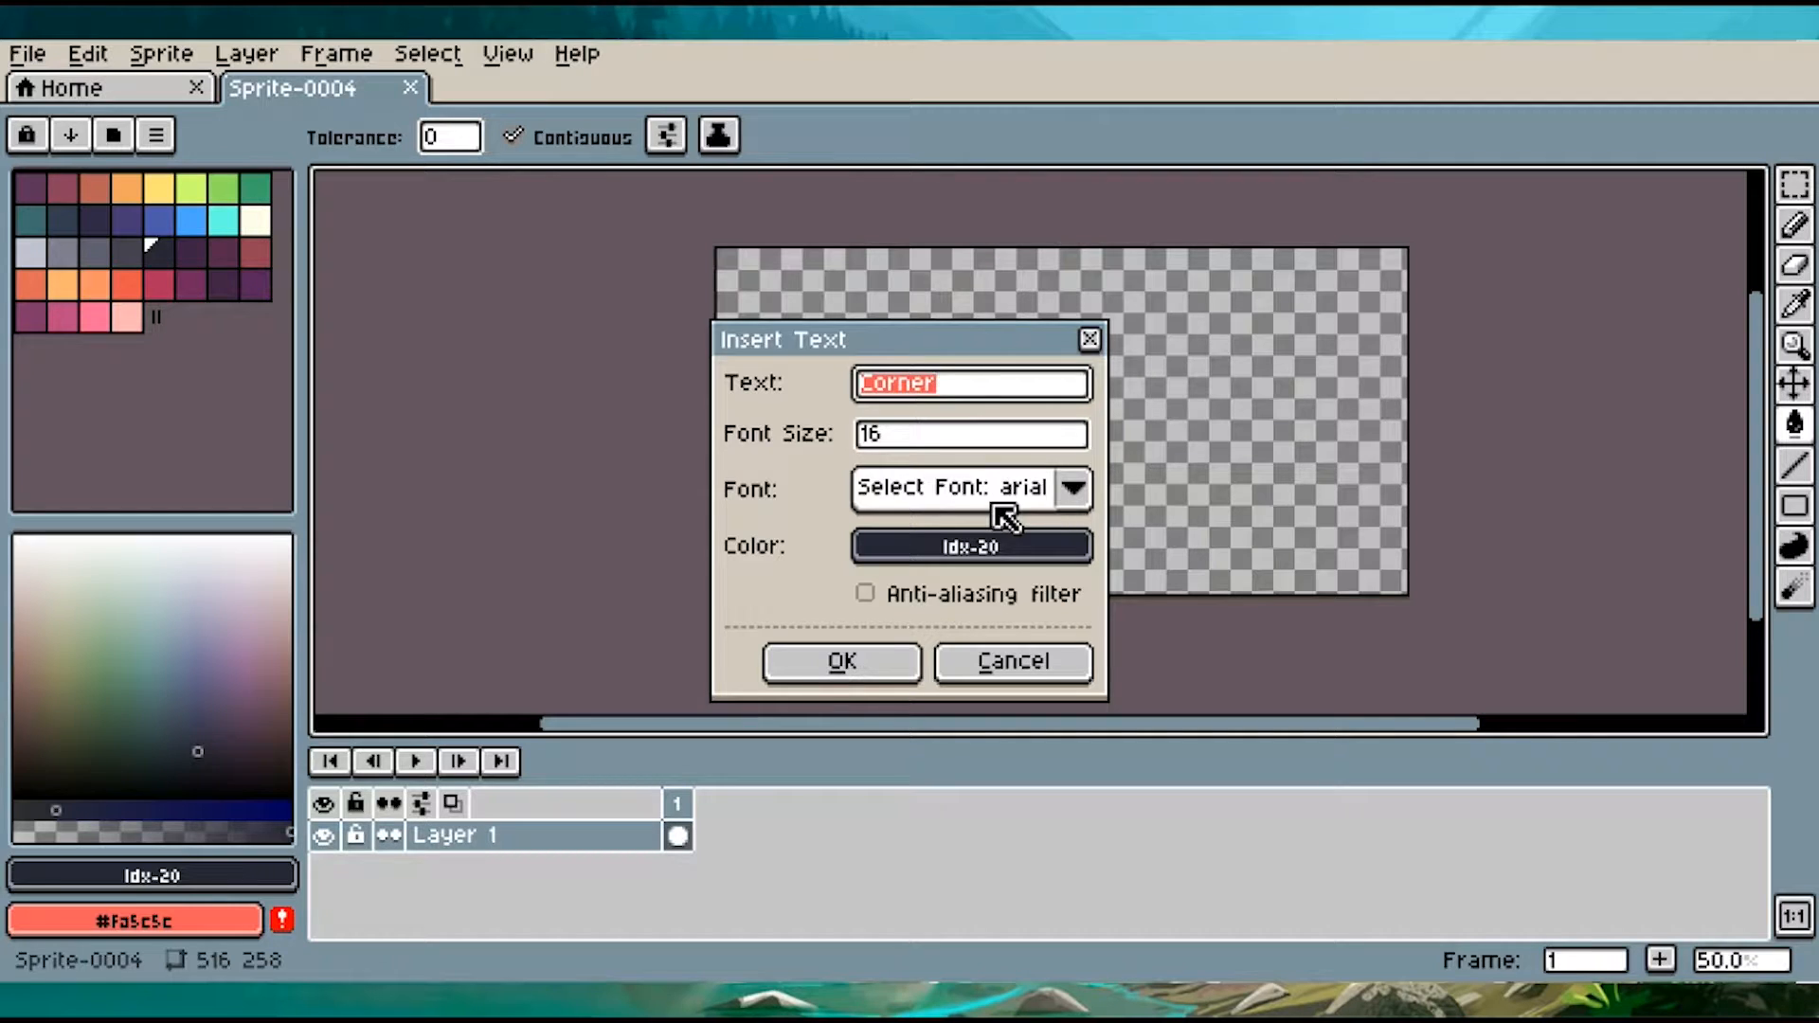
left_click(876, 671)
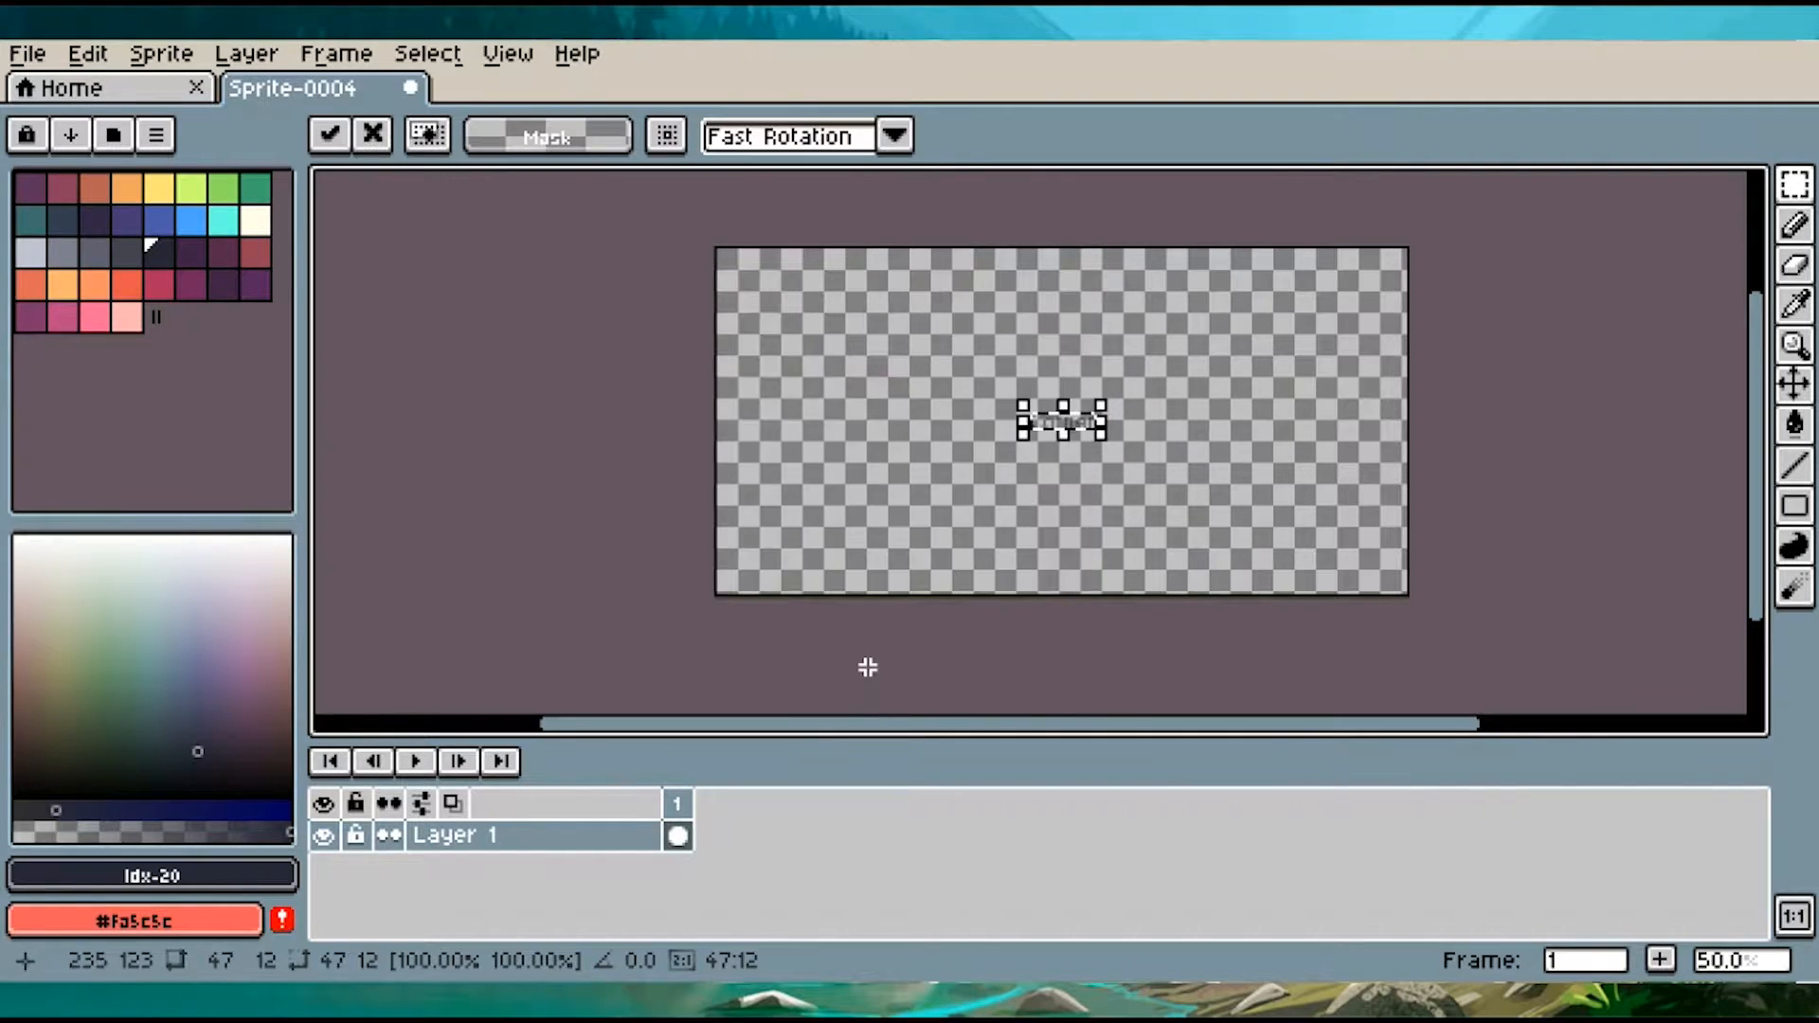
left_click_drag(1102, 427, 1419, 547)
left_click_drag(1006, 470, 770, 485)
left_click_drag(1092, 400, 1089, 310)
left_click_drag(1115, 445, 1122, 442)
left_click(1414, 472)
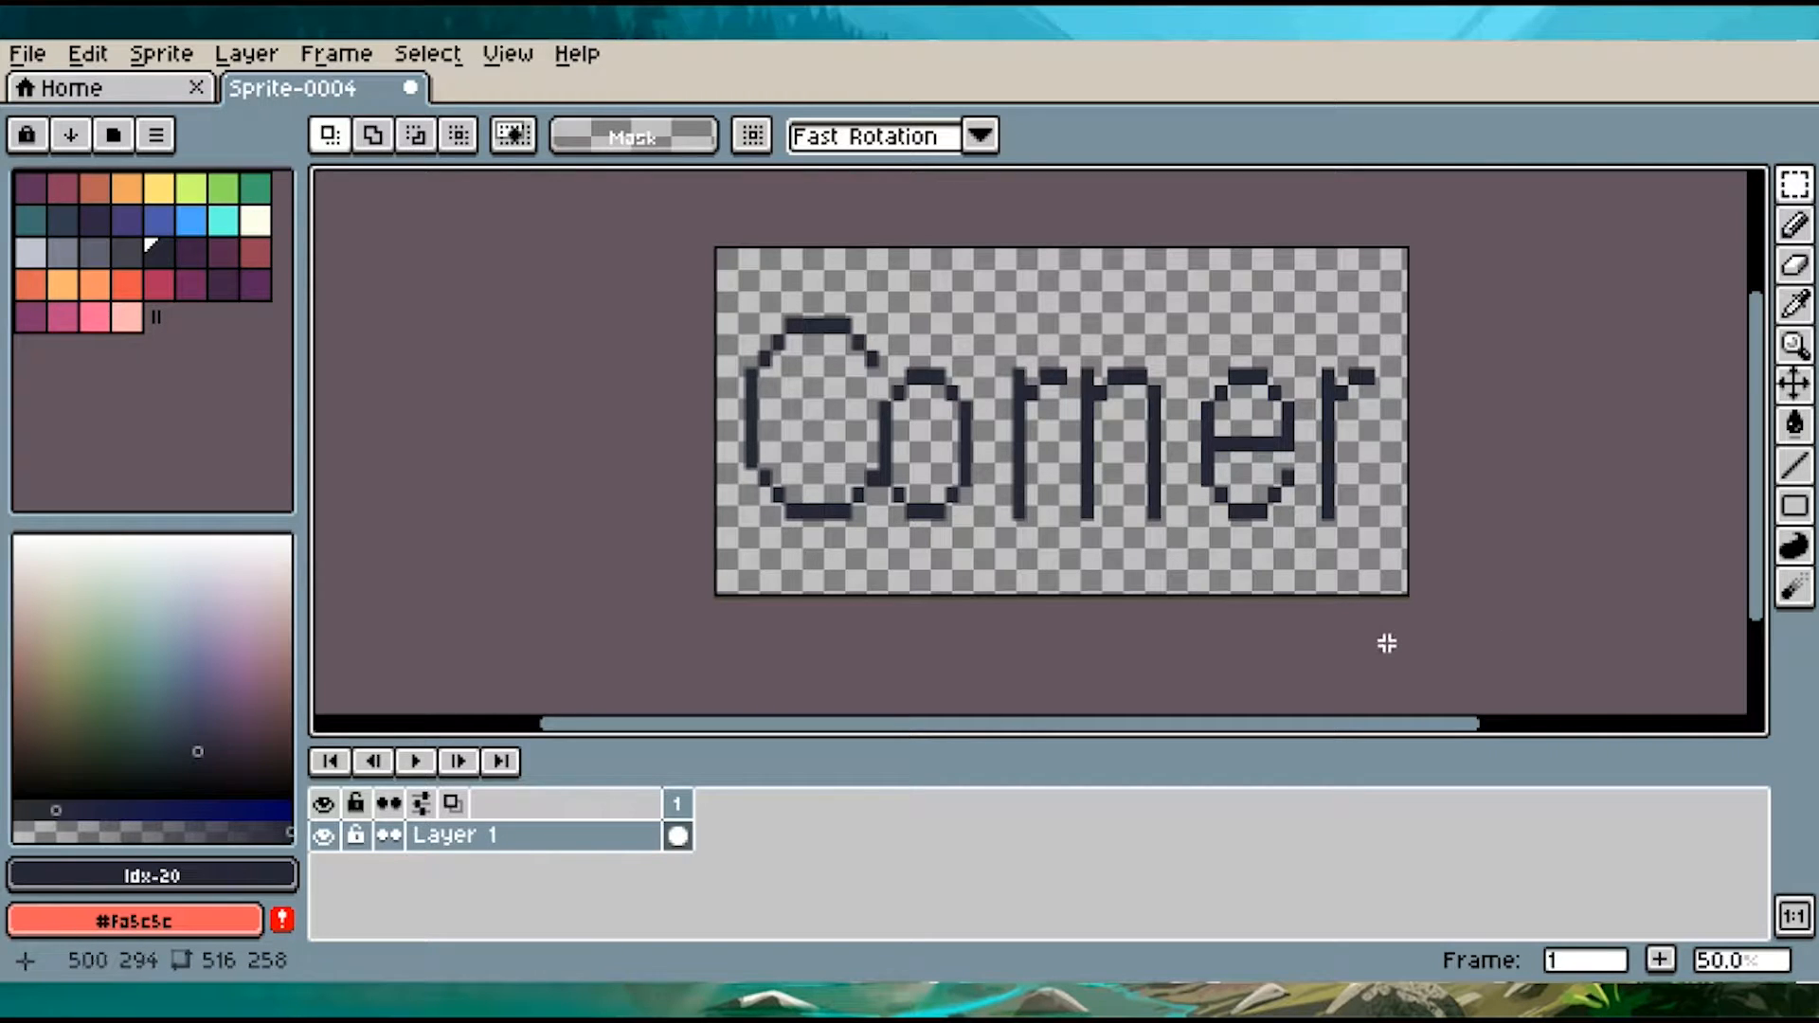
Add an outside outline in crimson Idx-28 along only the right edges of the lettering
scroll(1386, 643, "up", 2)
scroll(1386, 643, "down", 2)
key("shift")
key("shift+o")
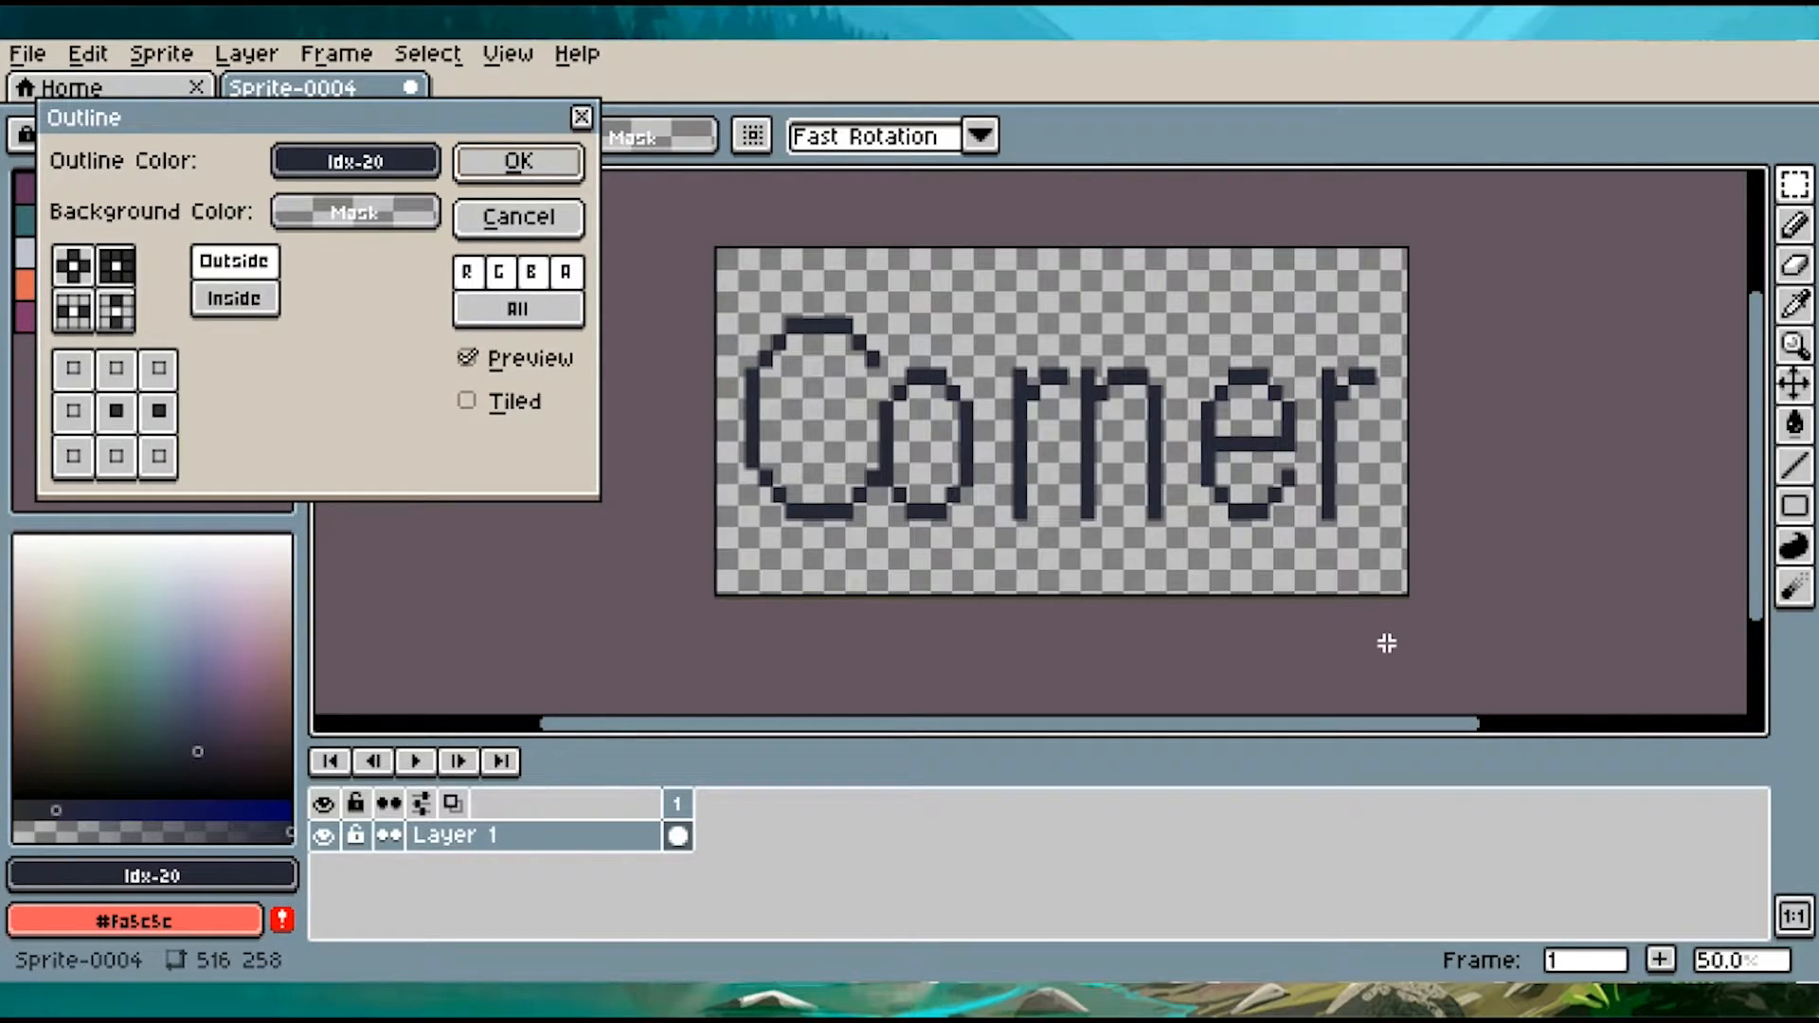
left_click_drag(180, 137, 739, 285)
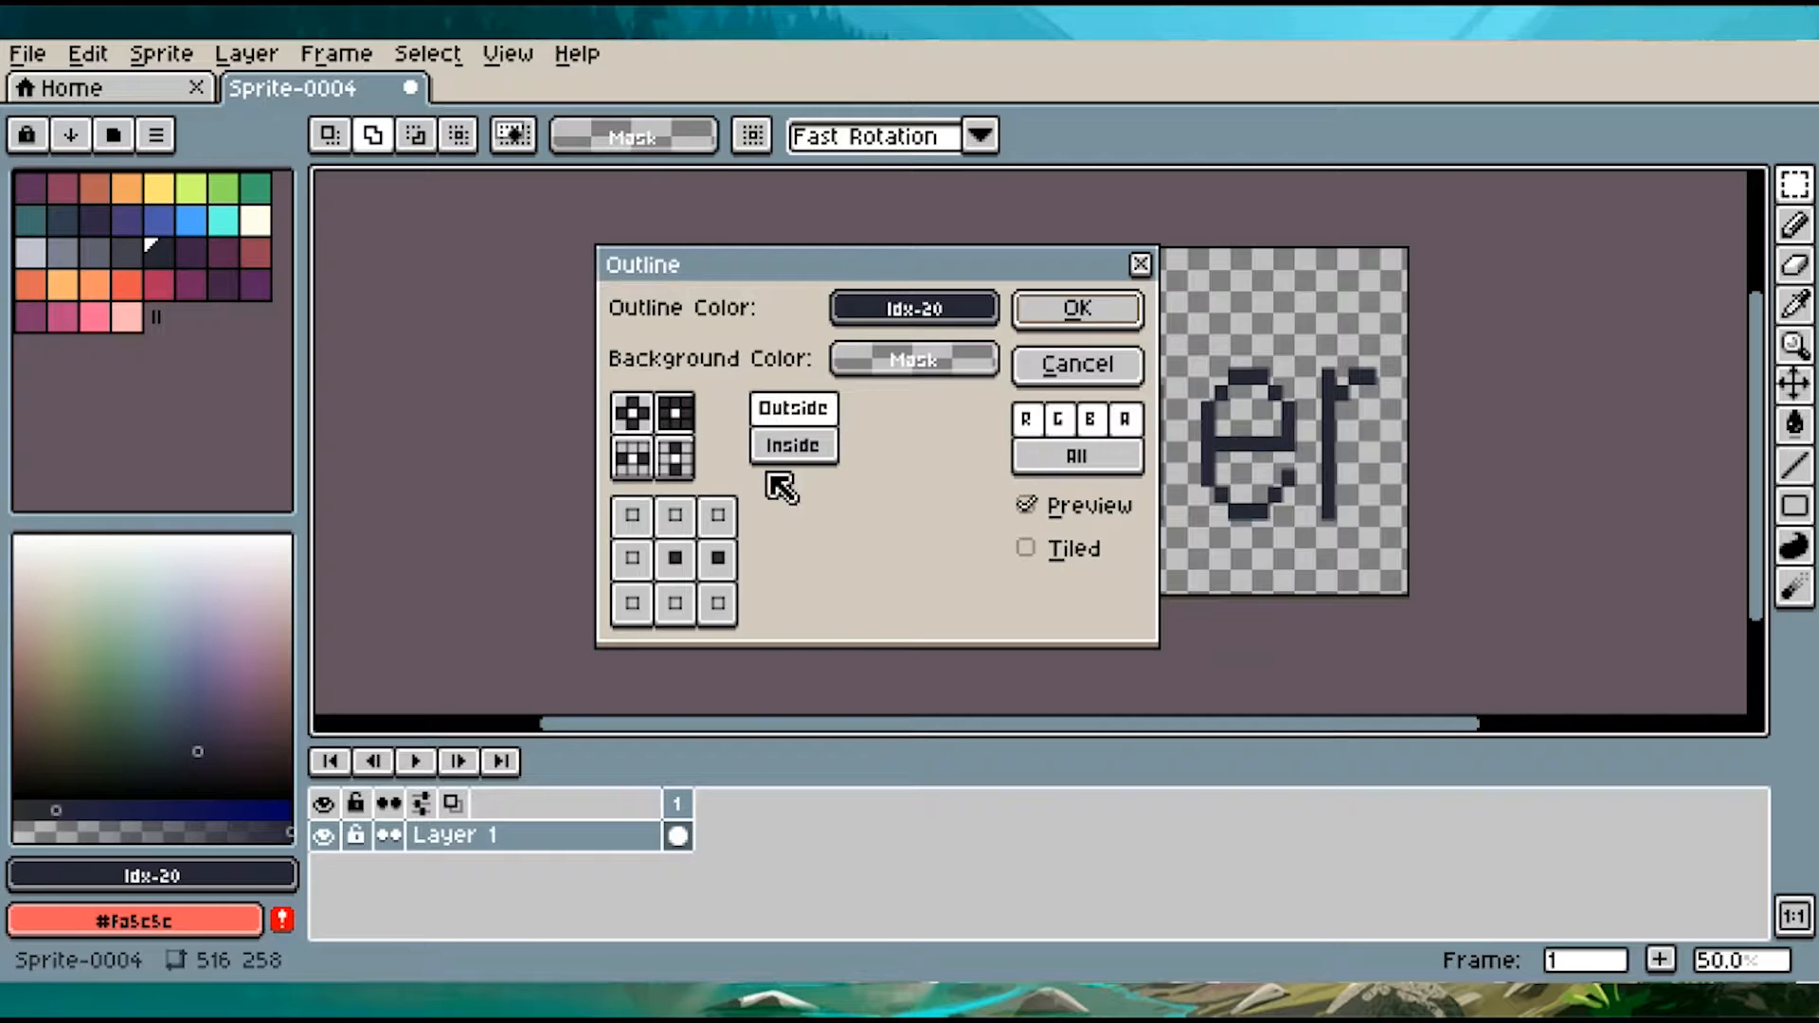
left_click(916, 313)
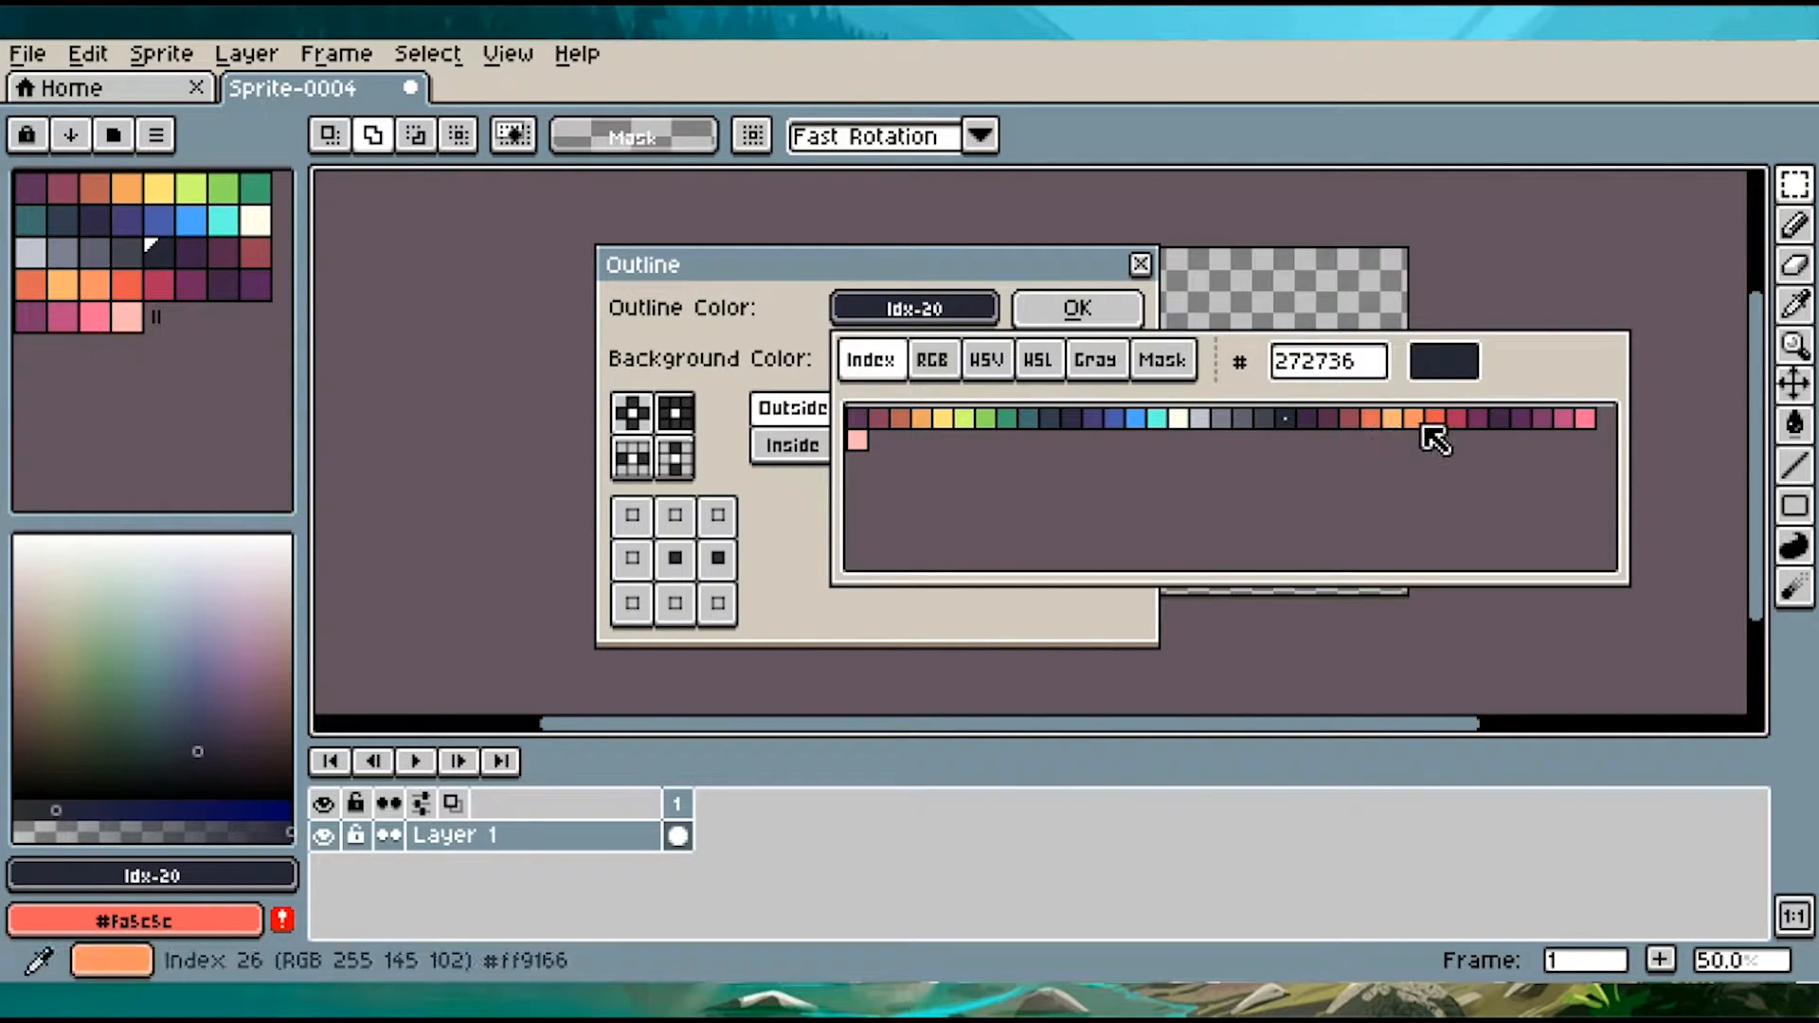
left_click(1456, 420)
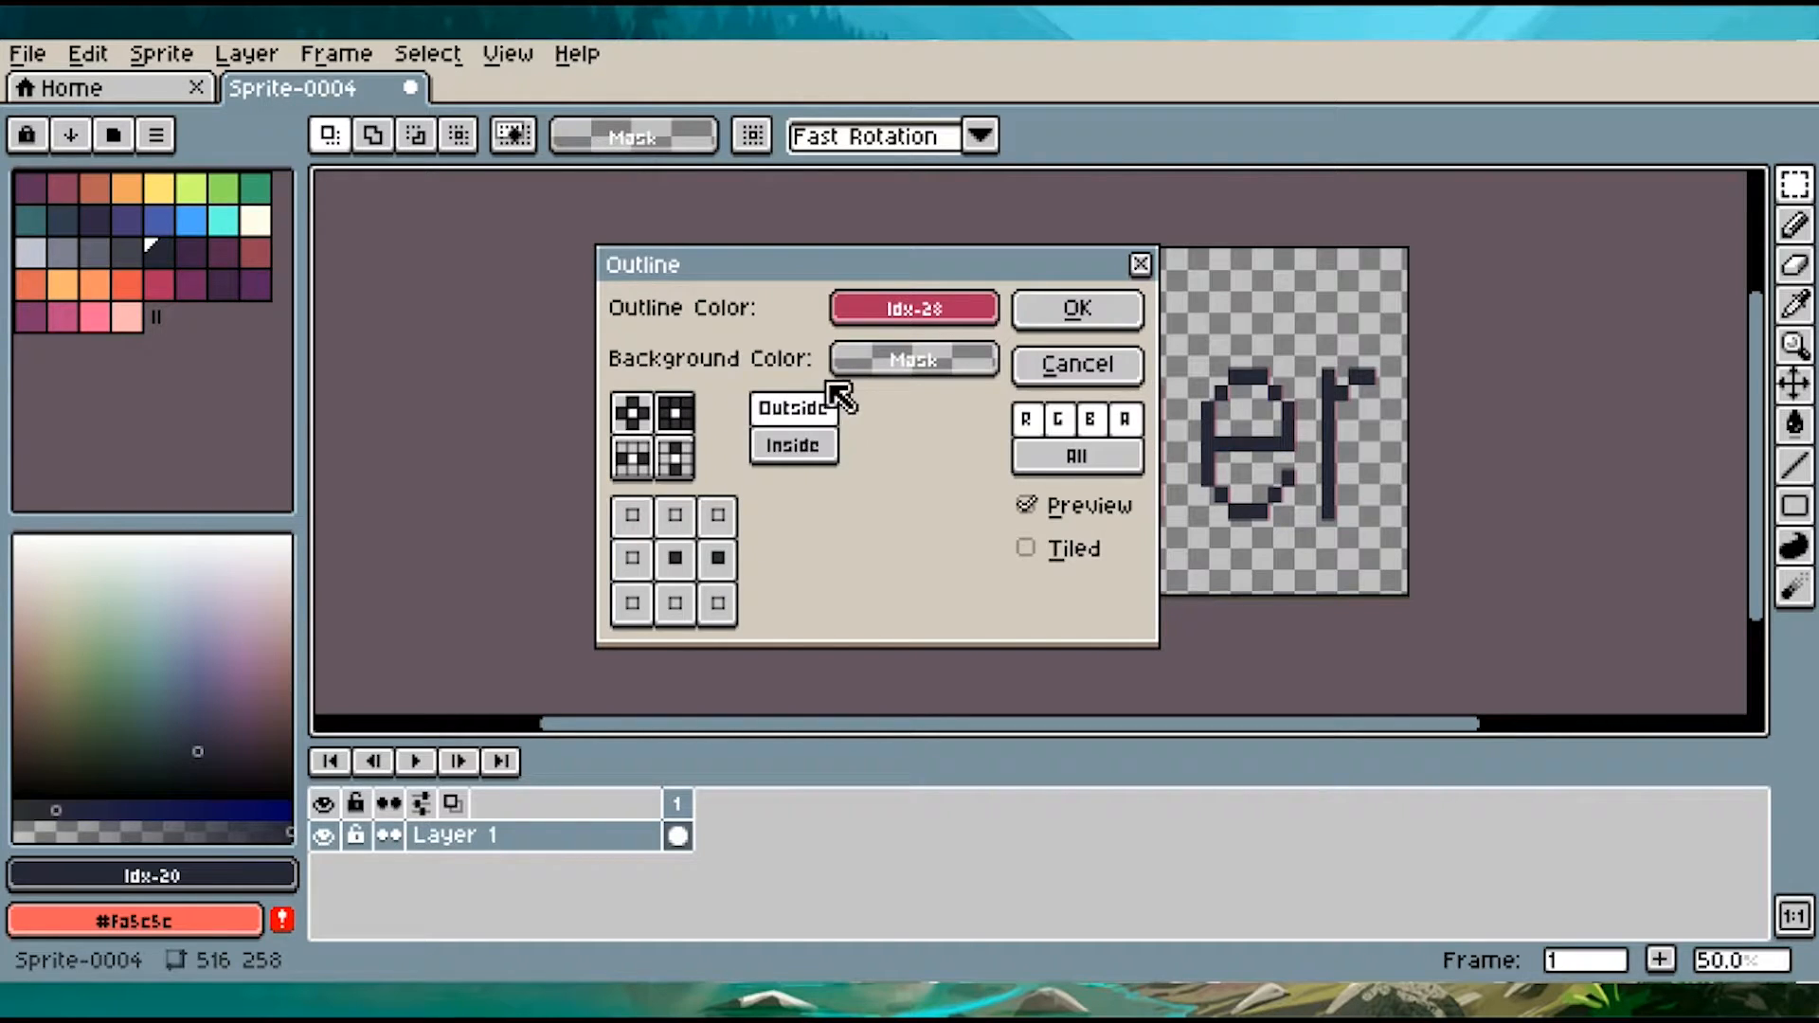
left_click(1127, 325)
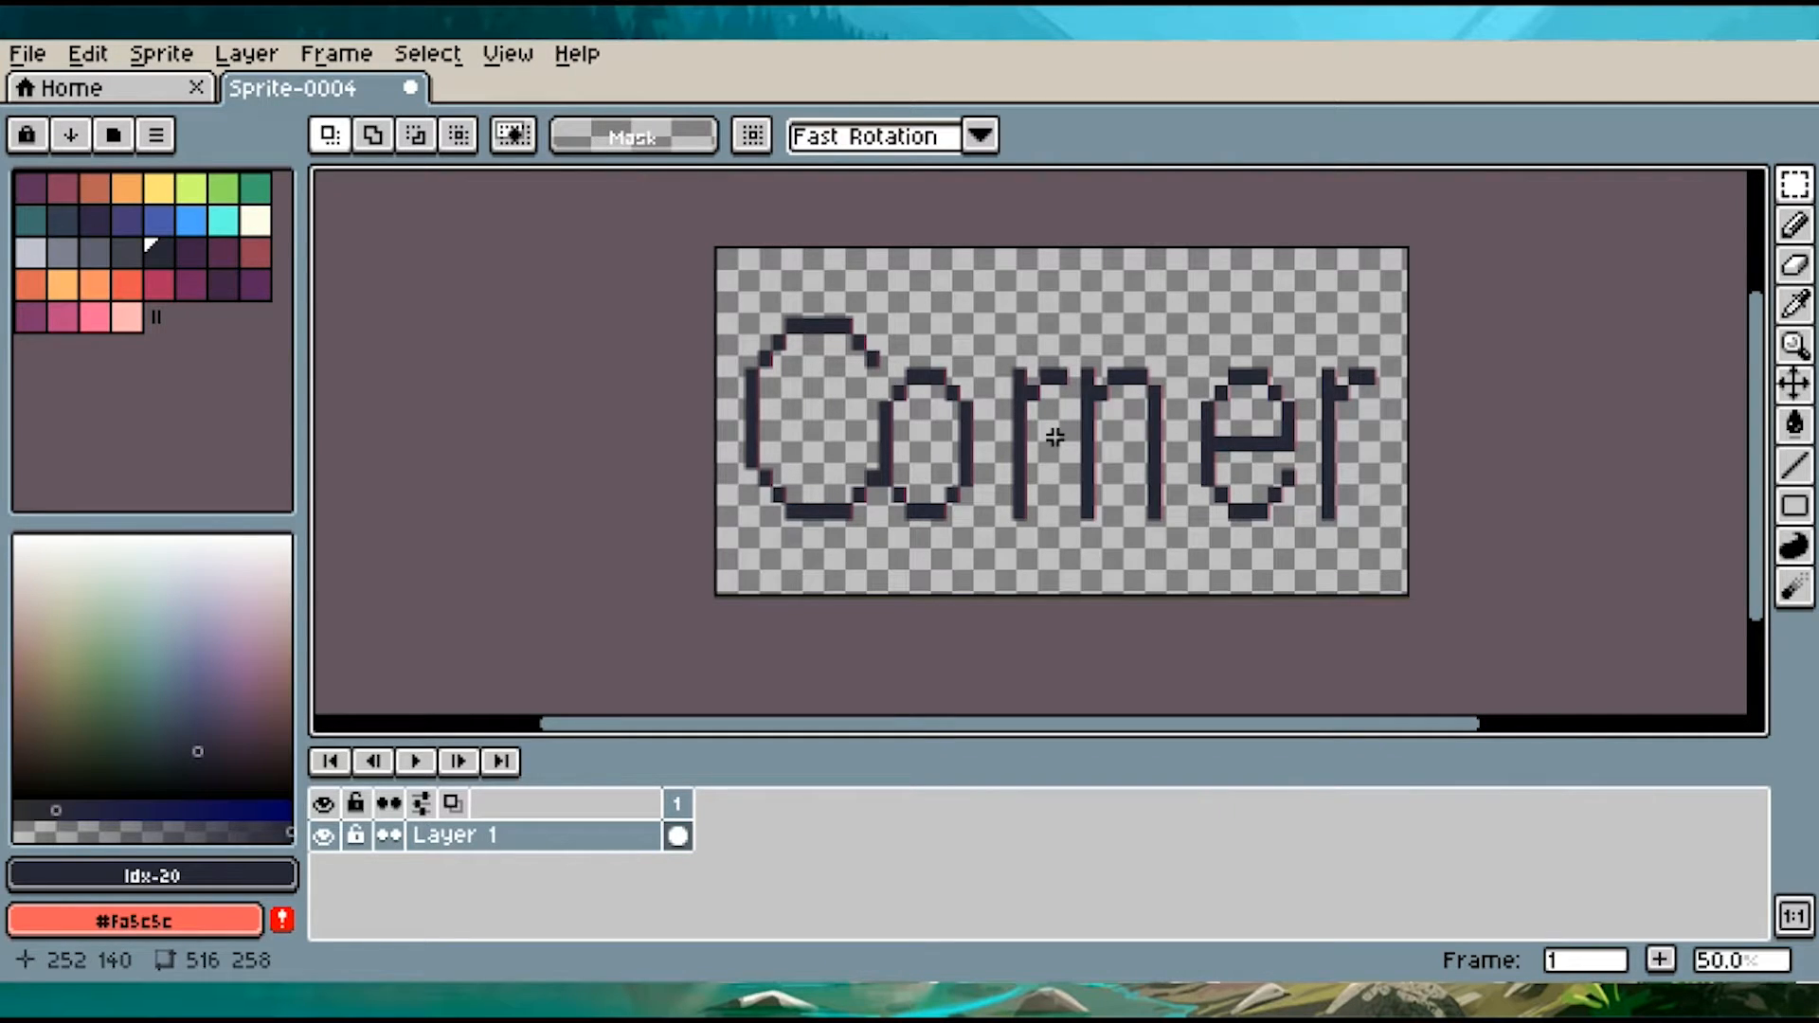
Add an outside outline in cyan Idx-14 along only the left edges of the lettering
key("shift+o")
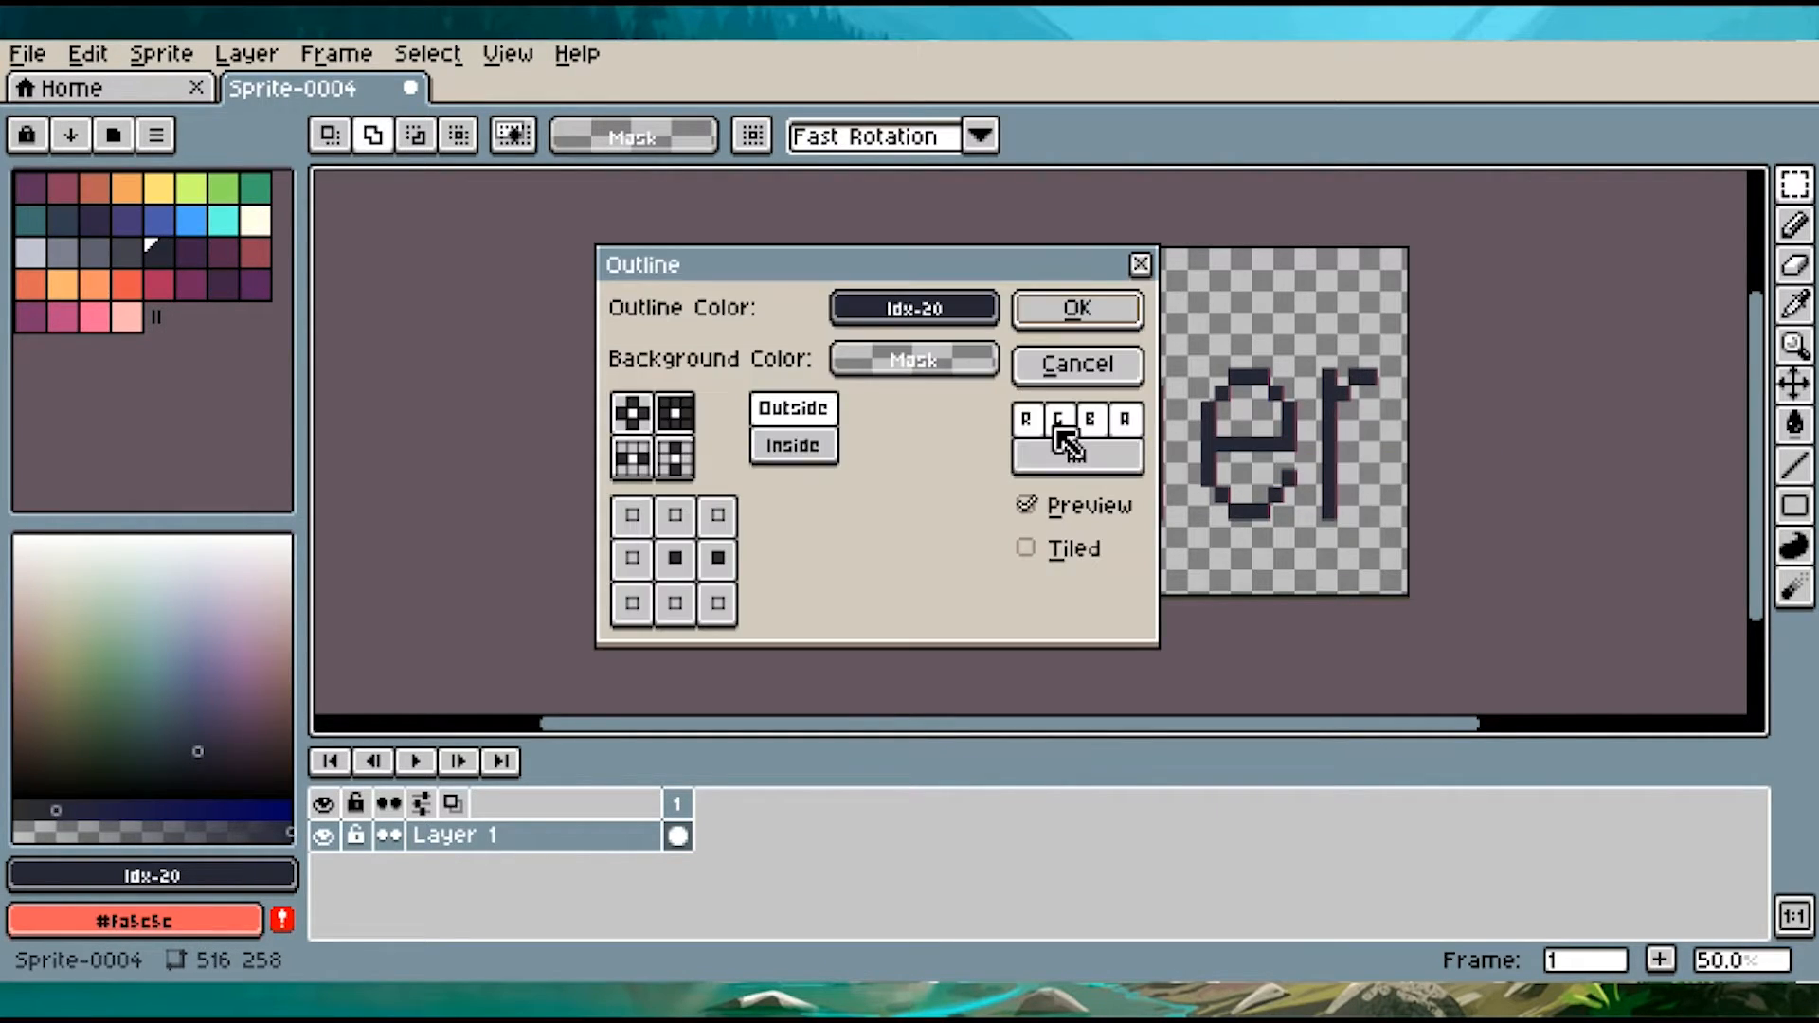
left_click(943, 306)
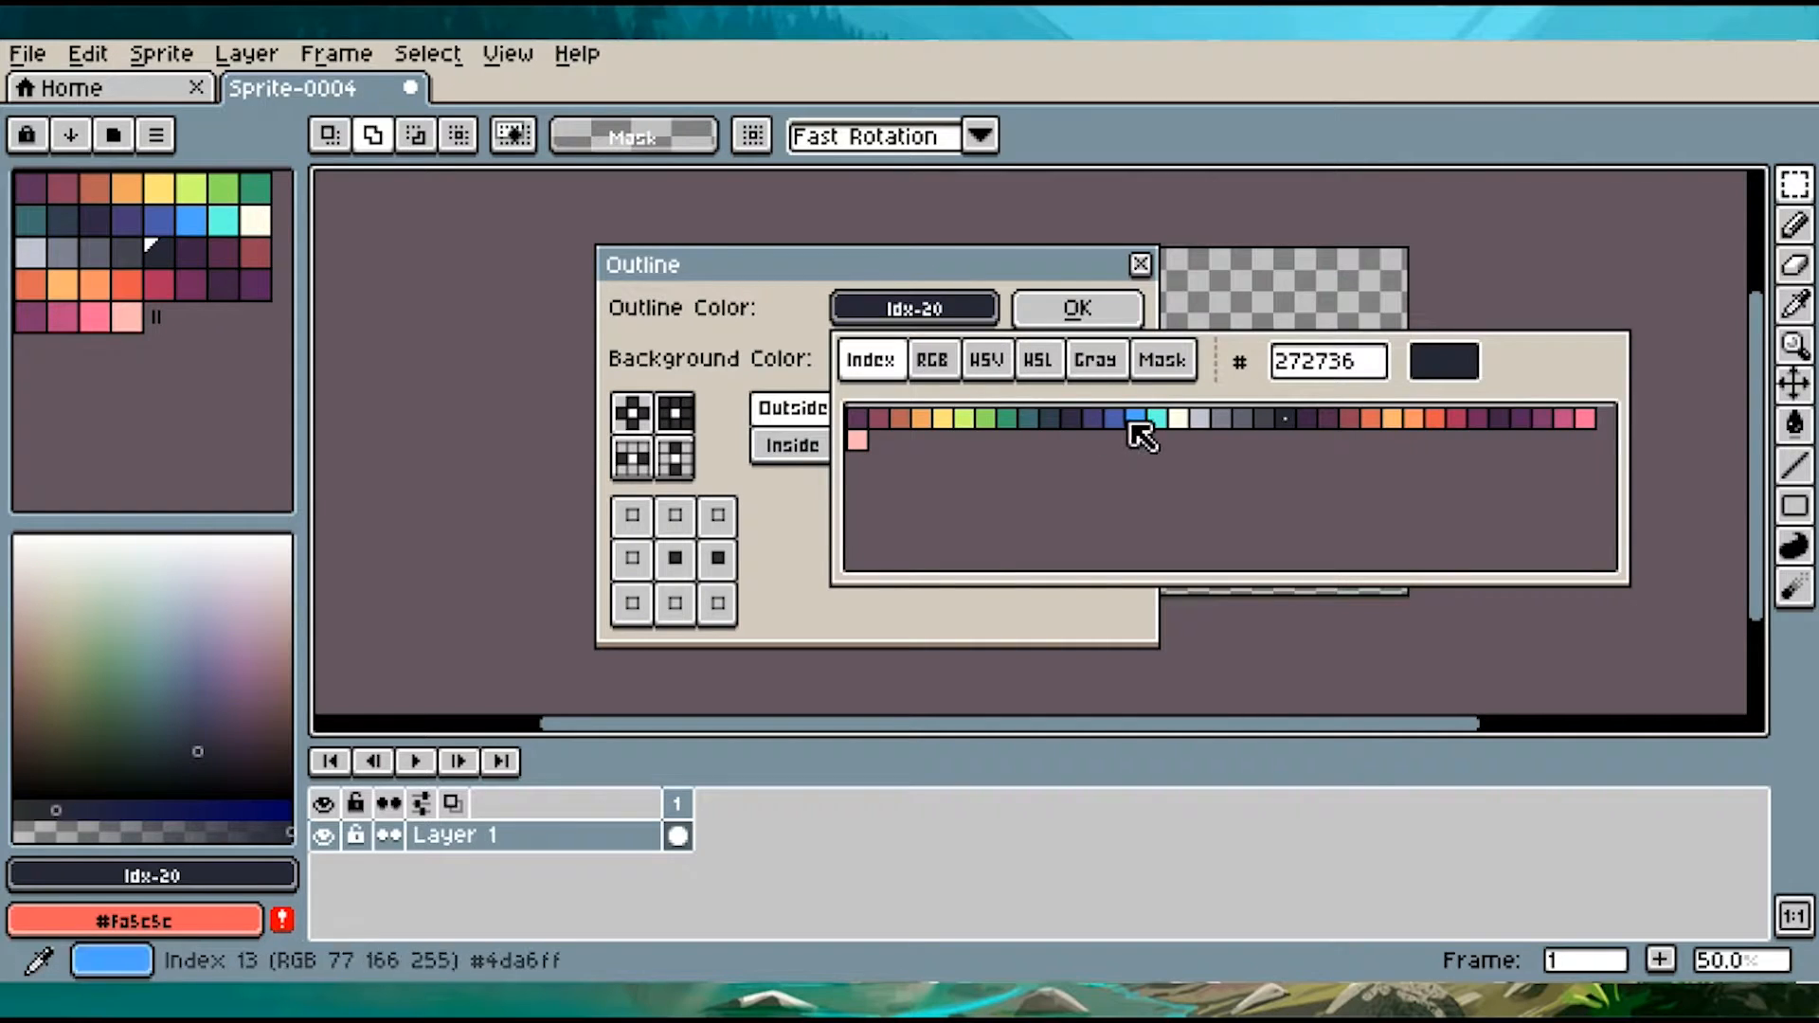
left_click(1132, 417)
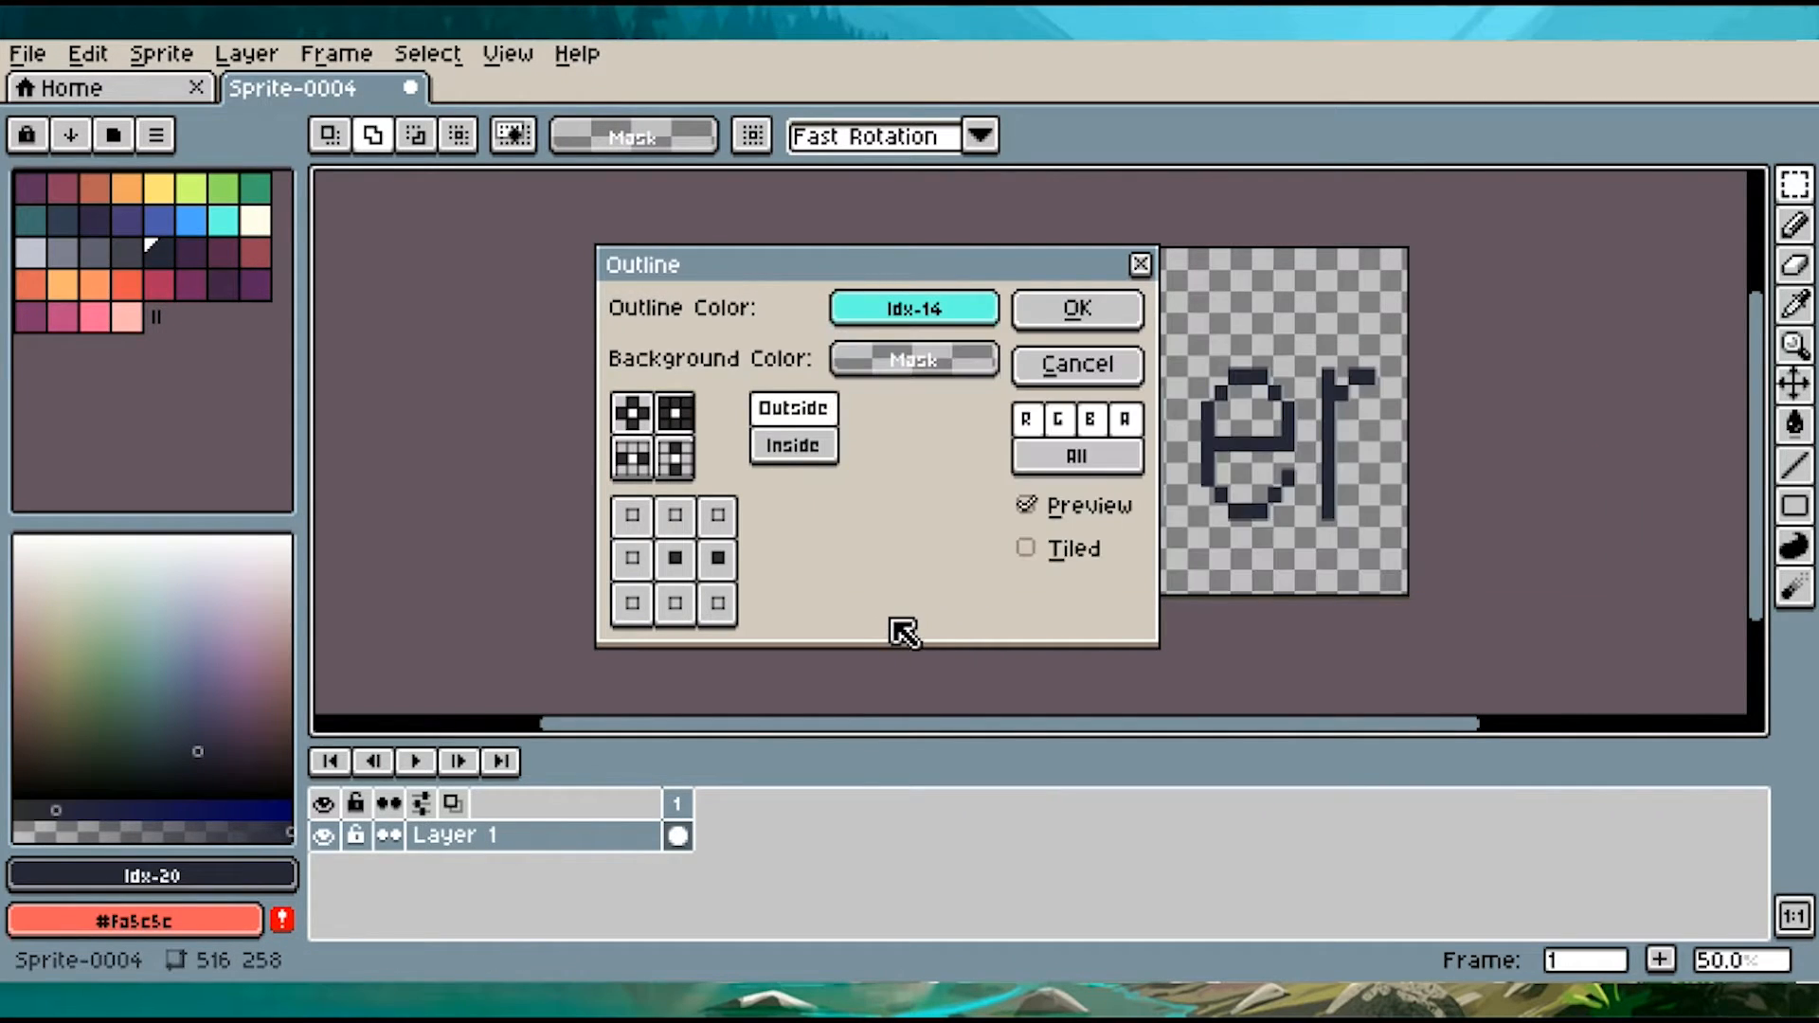
left_click(643, 560)
left_click(720, 561)
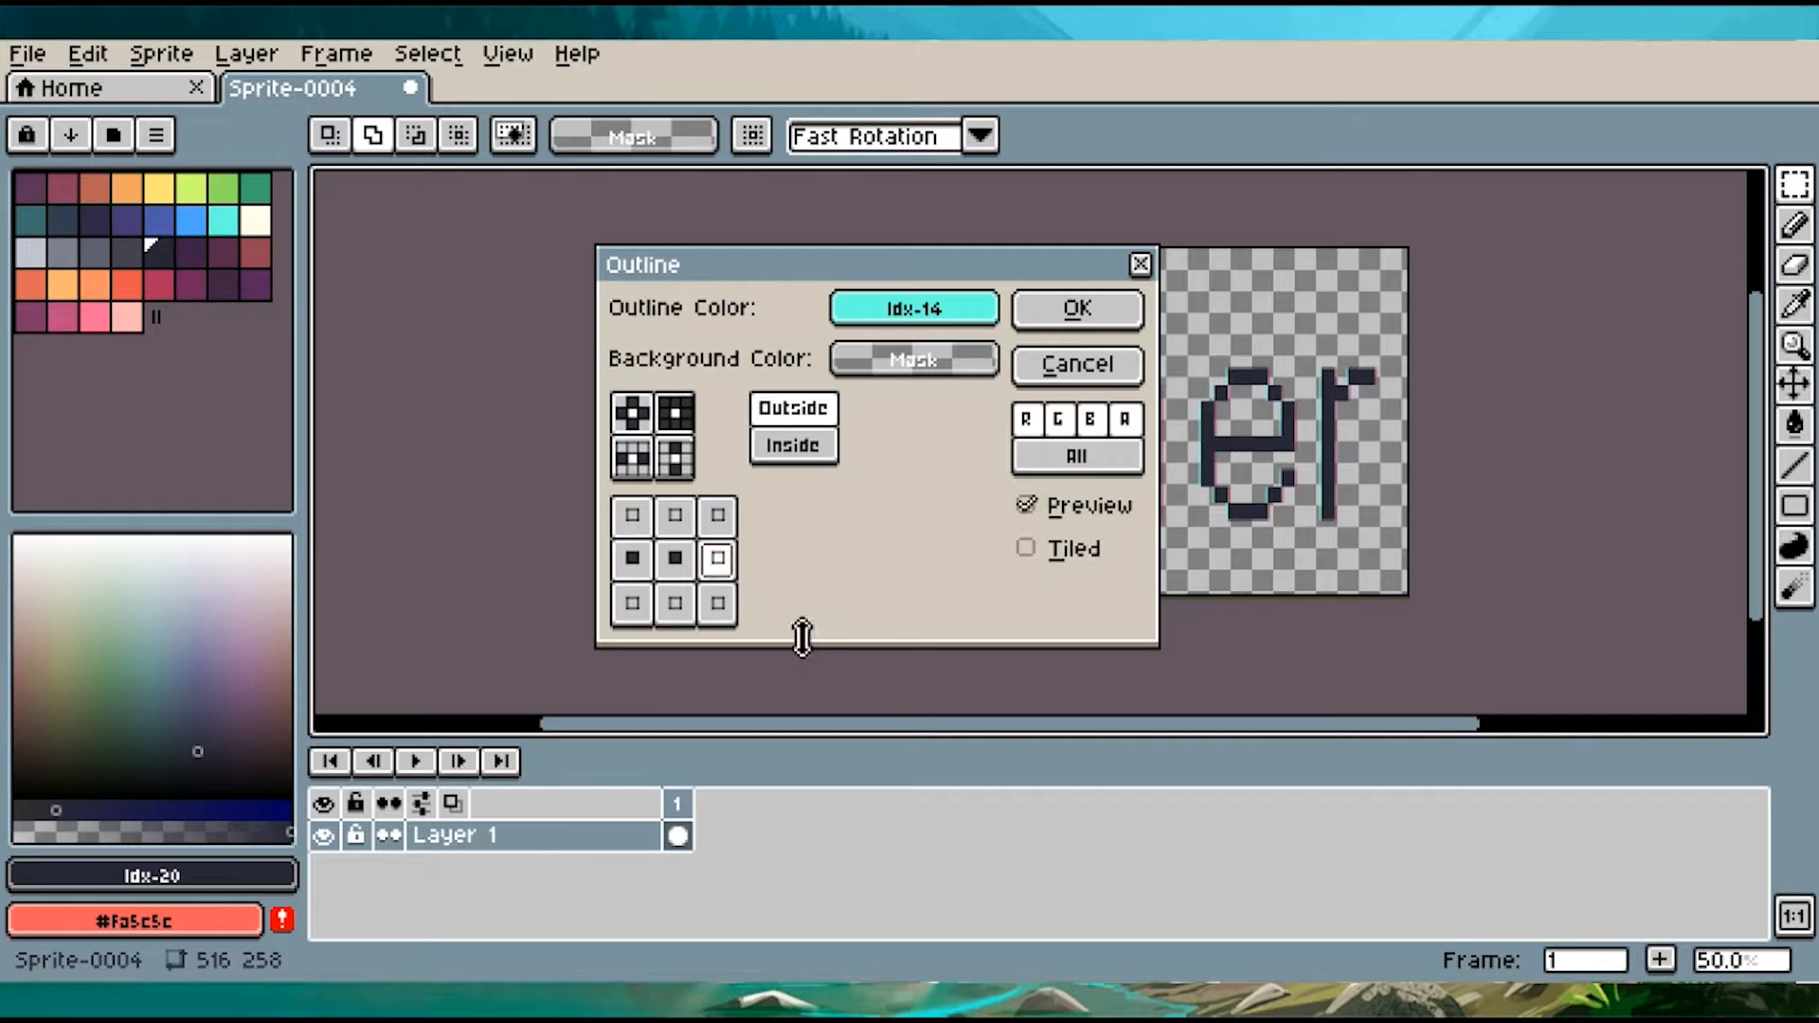
left_click(1054, 325)
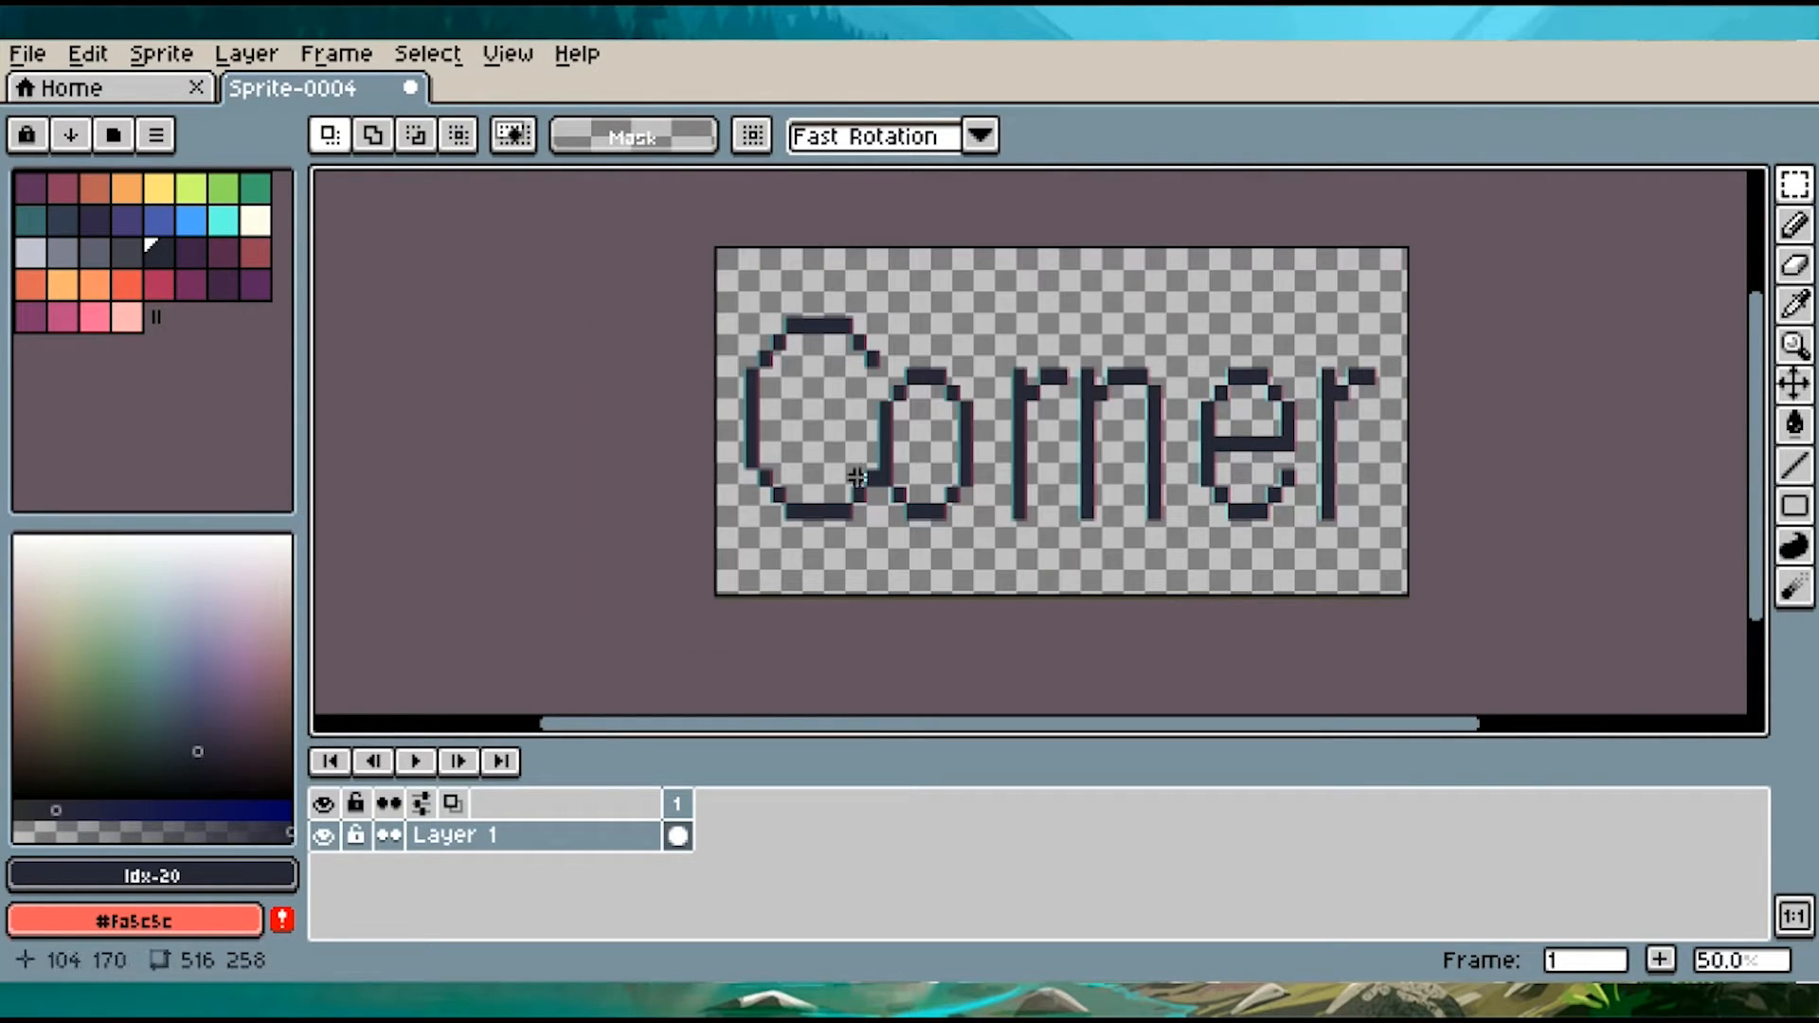
Fill the transparent background and the enclosed areas of the "o" and "e" with dark purple Idx-10
left_click(103, 224)
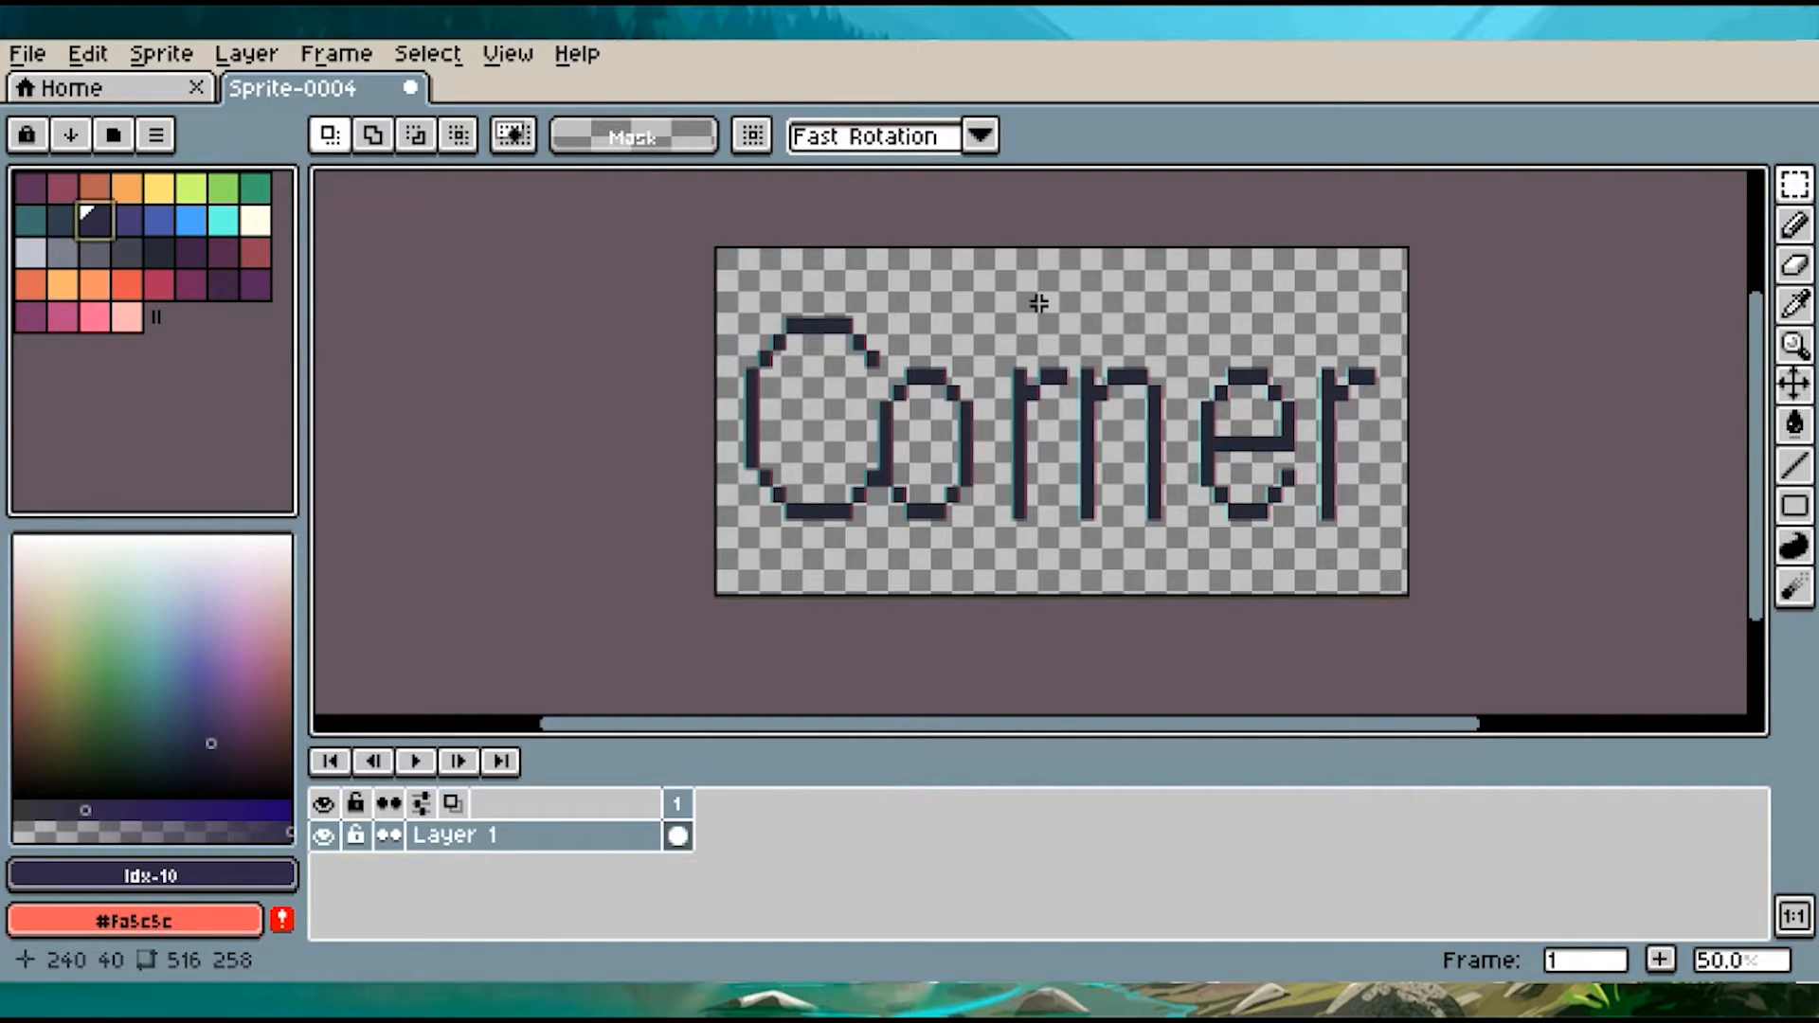
key("g")
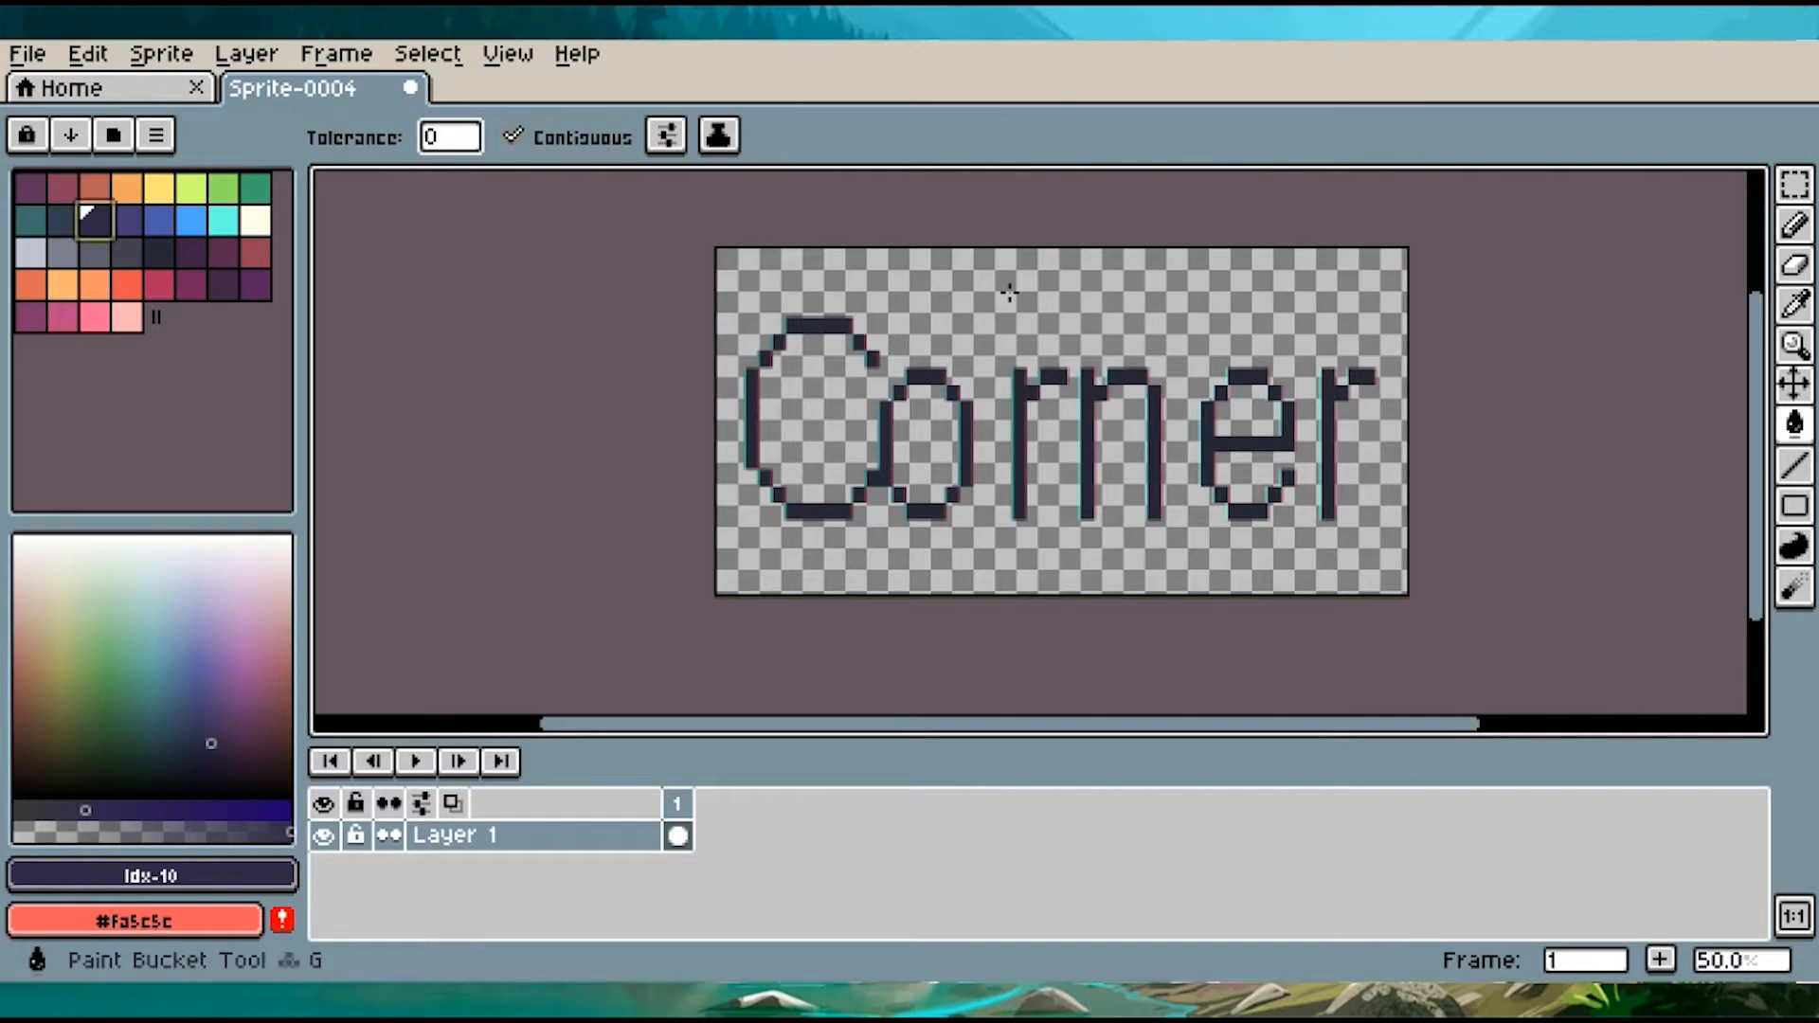
left_click(1009, 293)
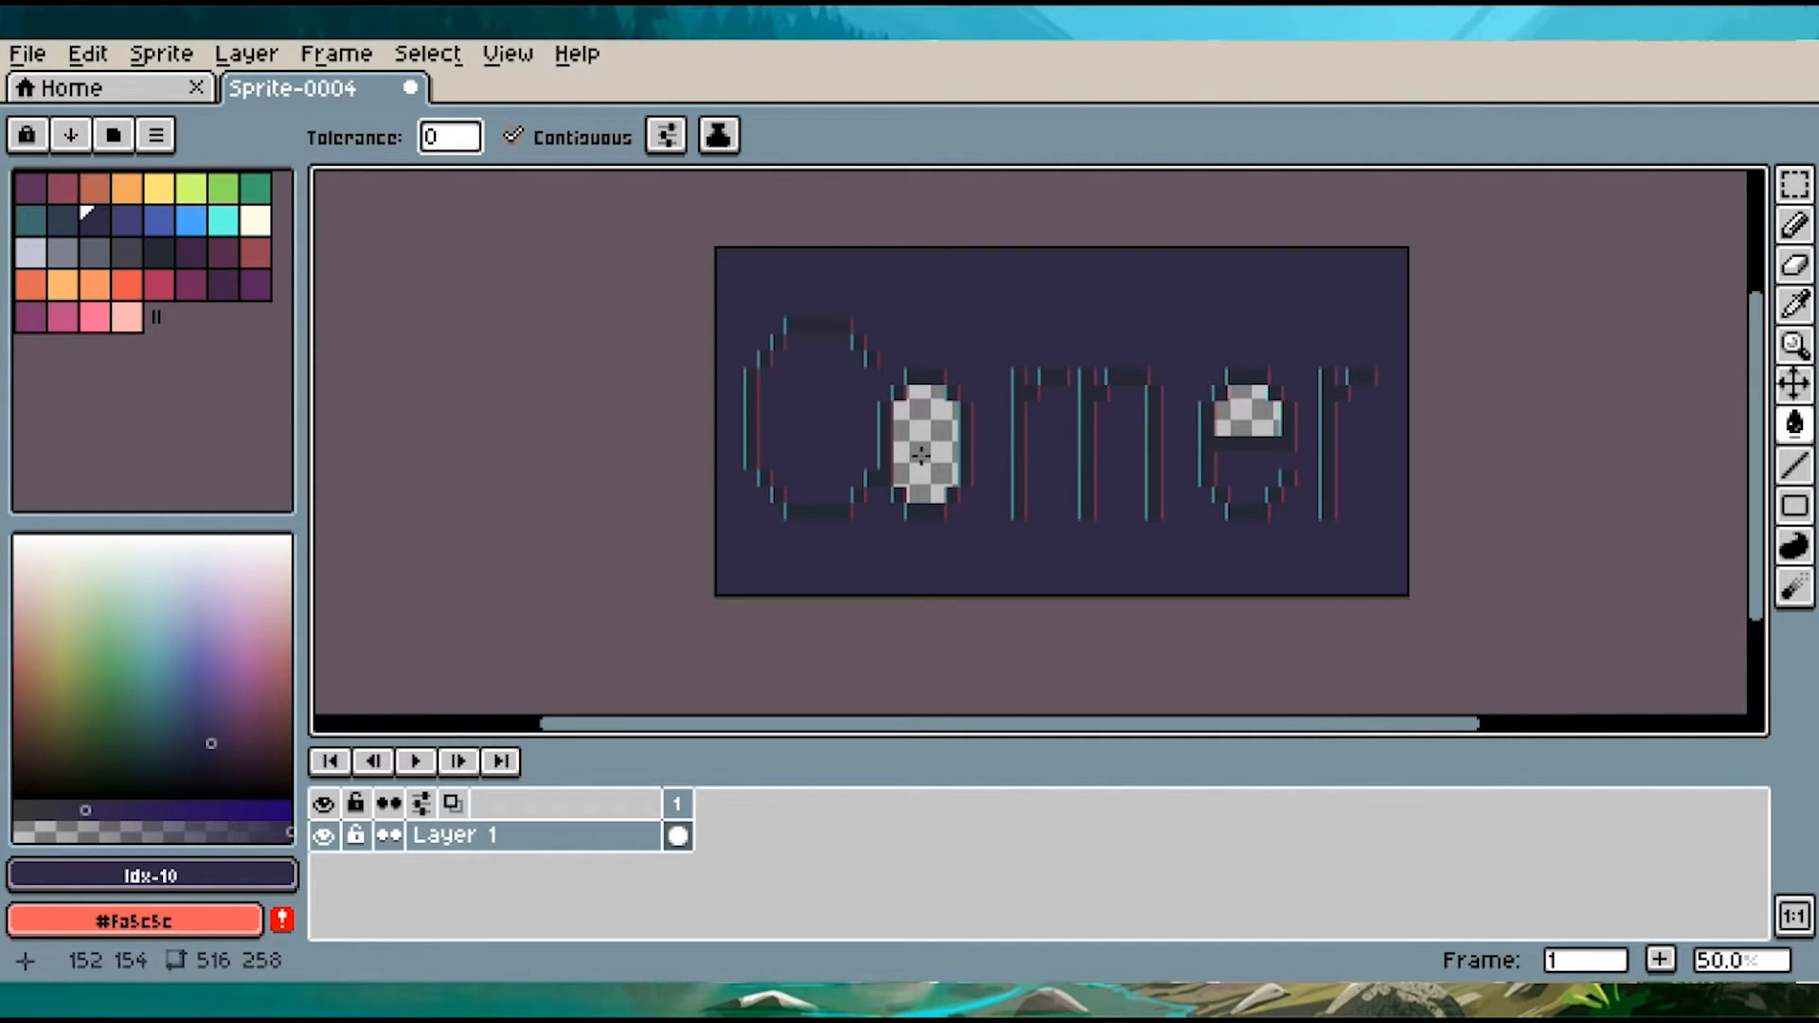
left_click(941, 435)
left_click(1244, 418)
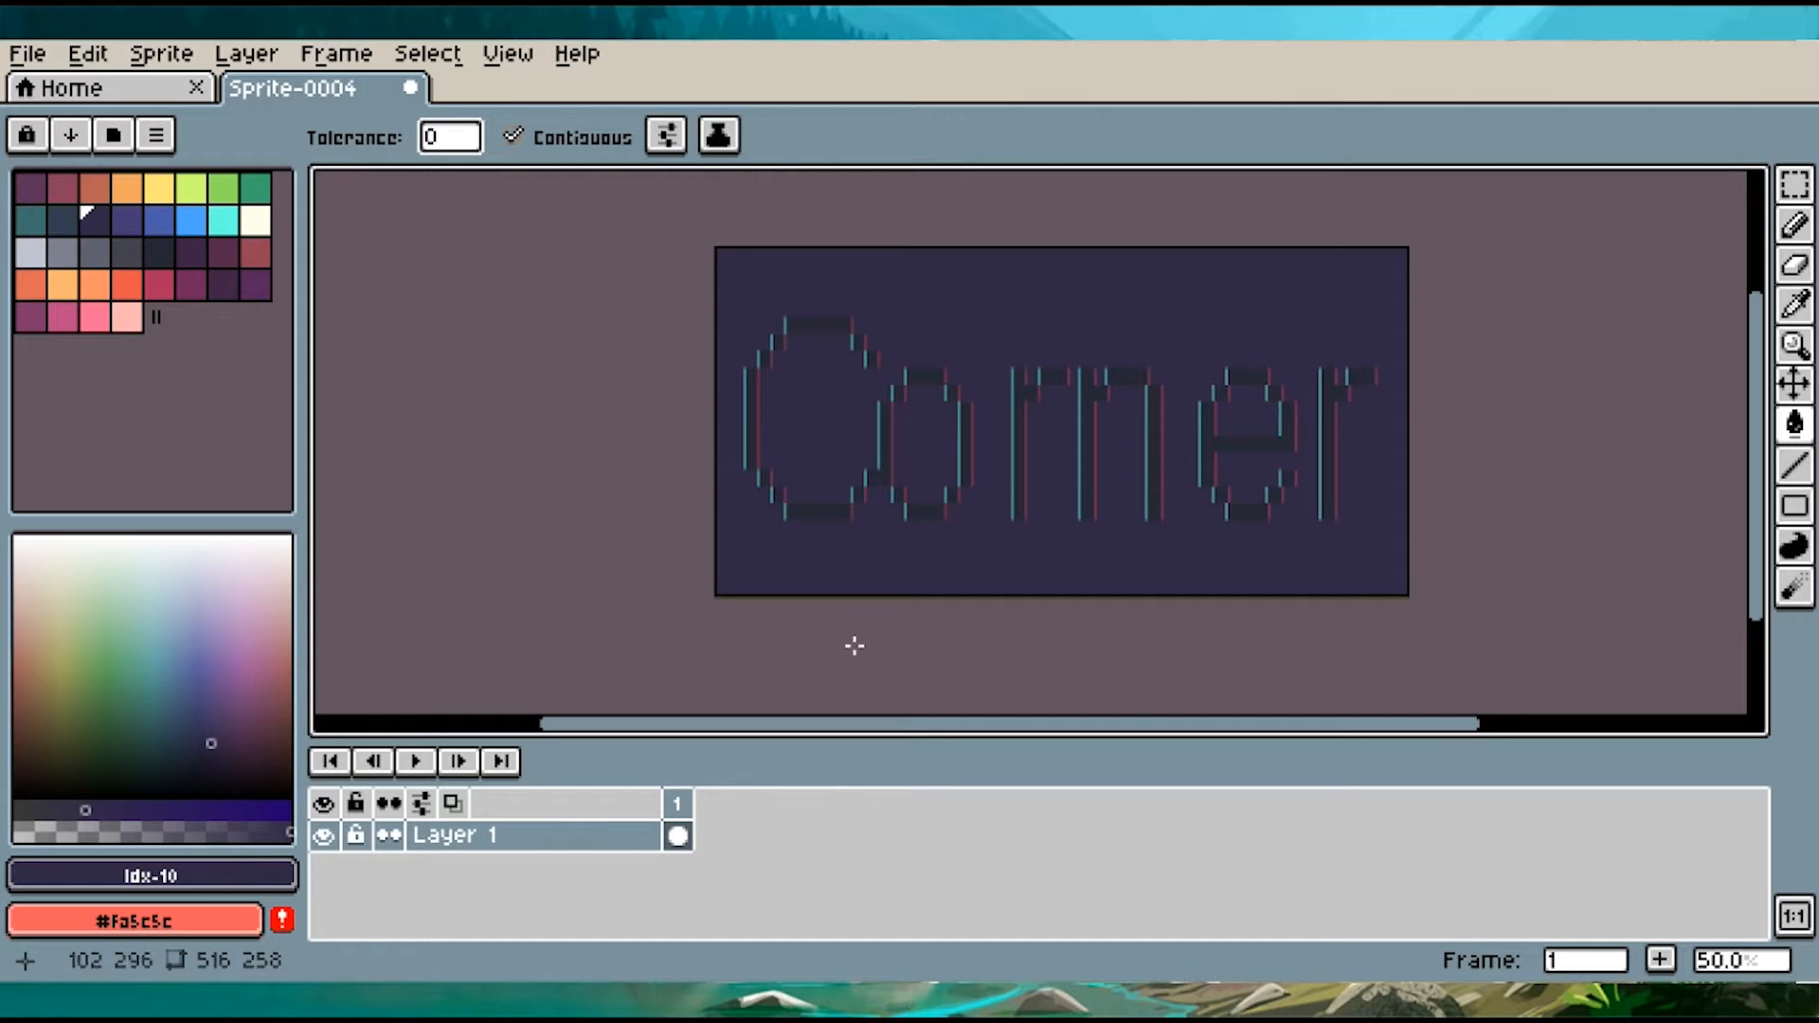
Add three copies of frame 1 to make a four-frame animation
left_click(675, 813)
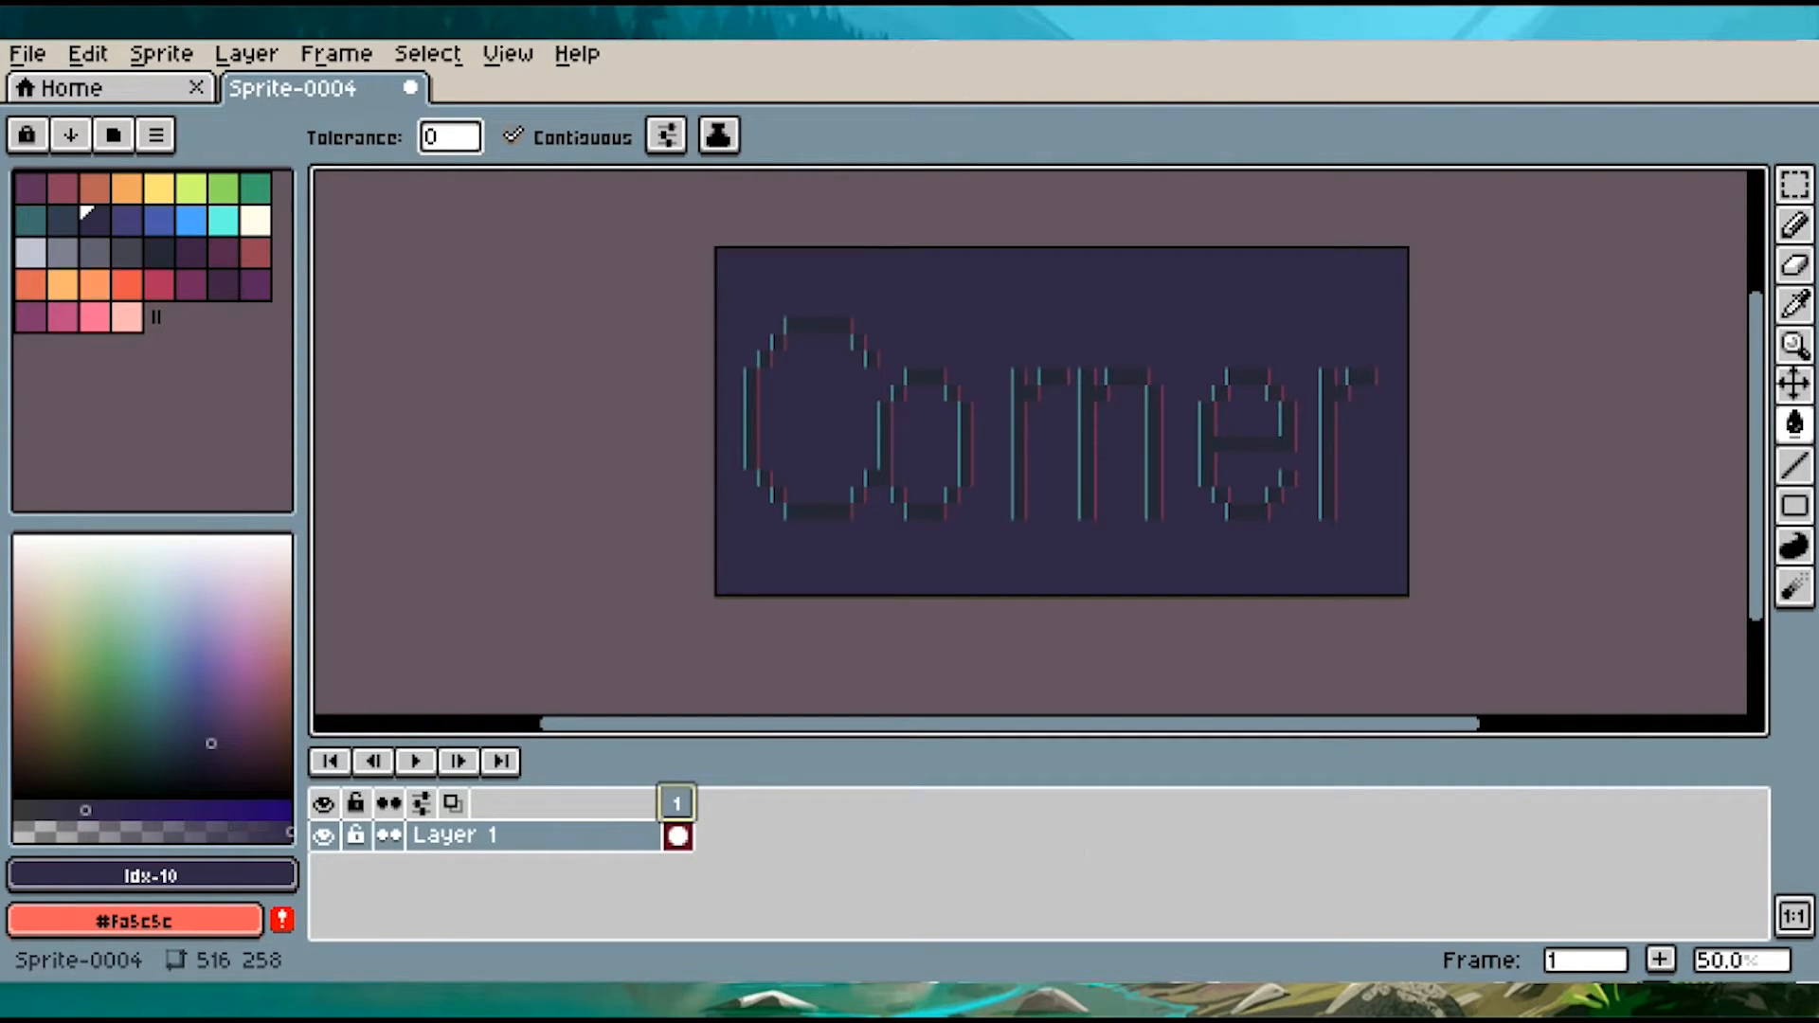
left_click(1660, 961)
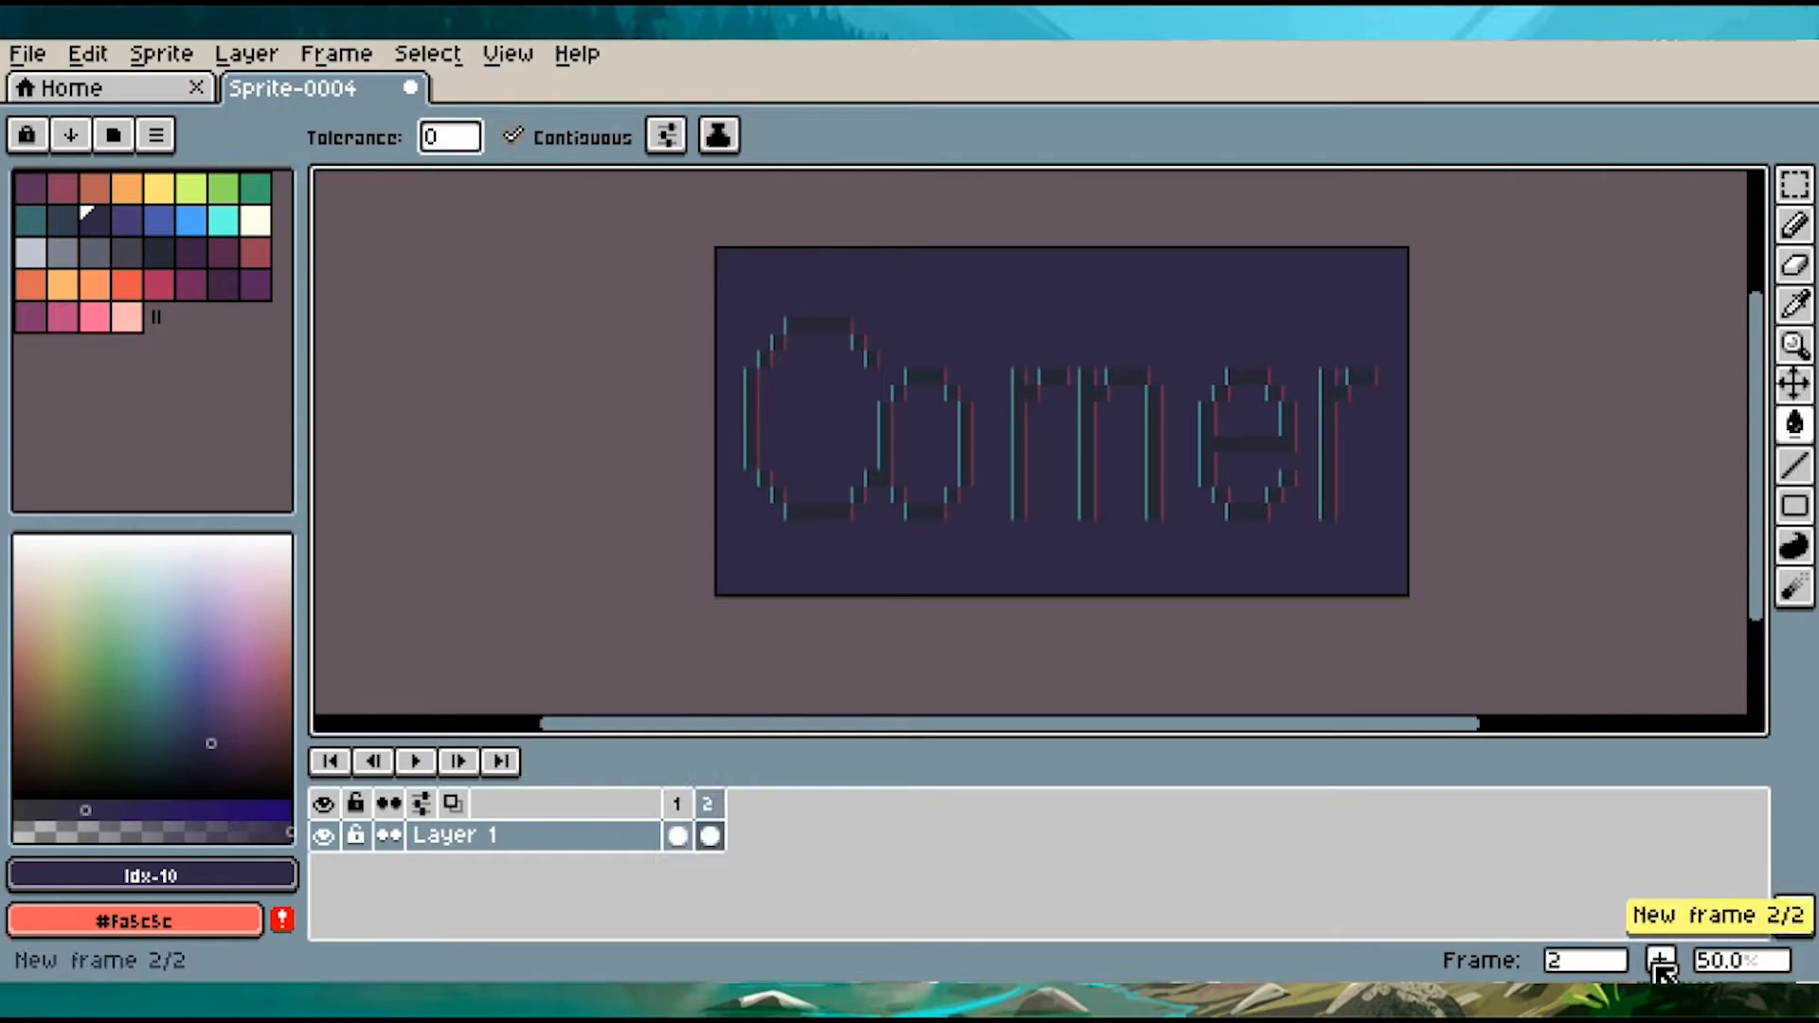
left_click(1660, 961)
left_click(1660, 960)
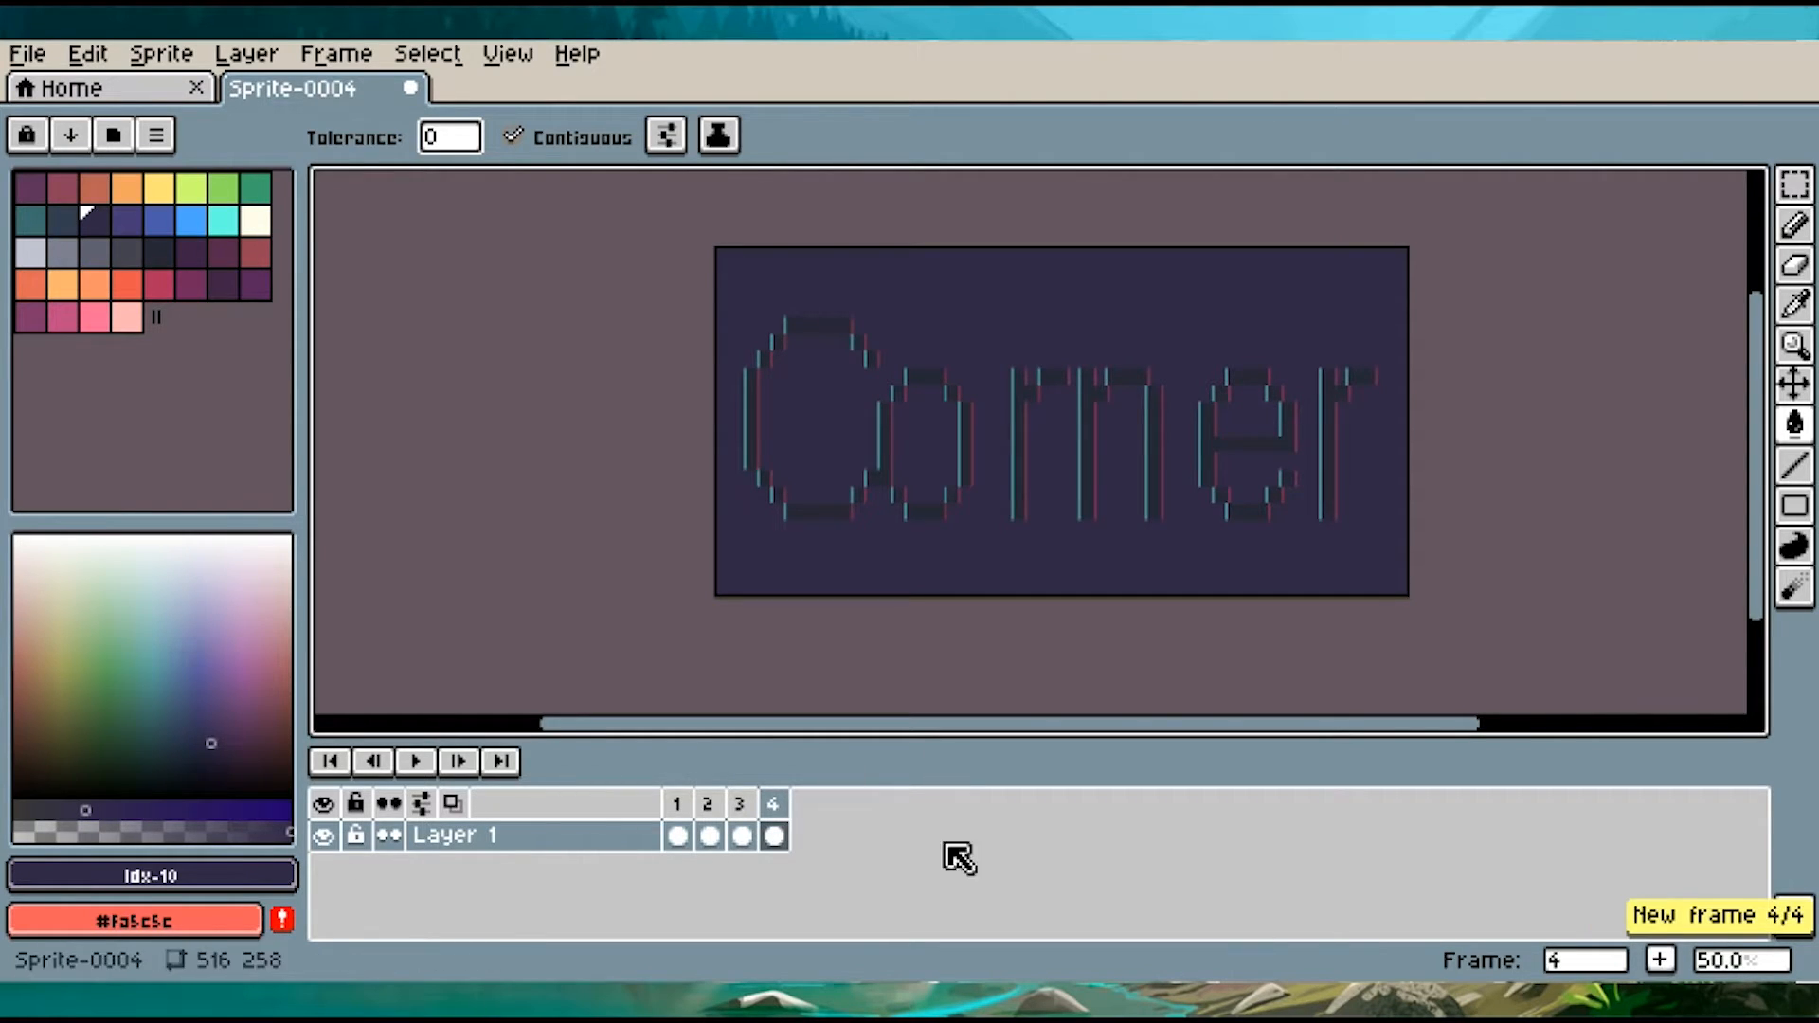
On frame 2, shift a full-width band about 49 px tall across the upper letters 8 px to the left
left_click(710, 832)
left_click(677, 815)
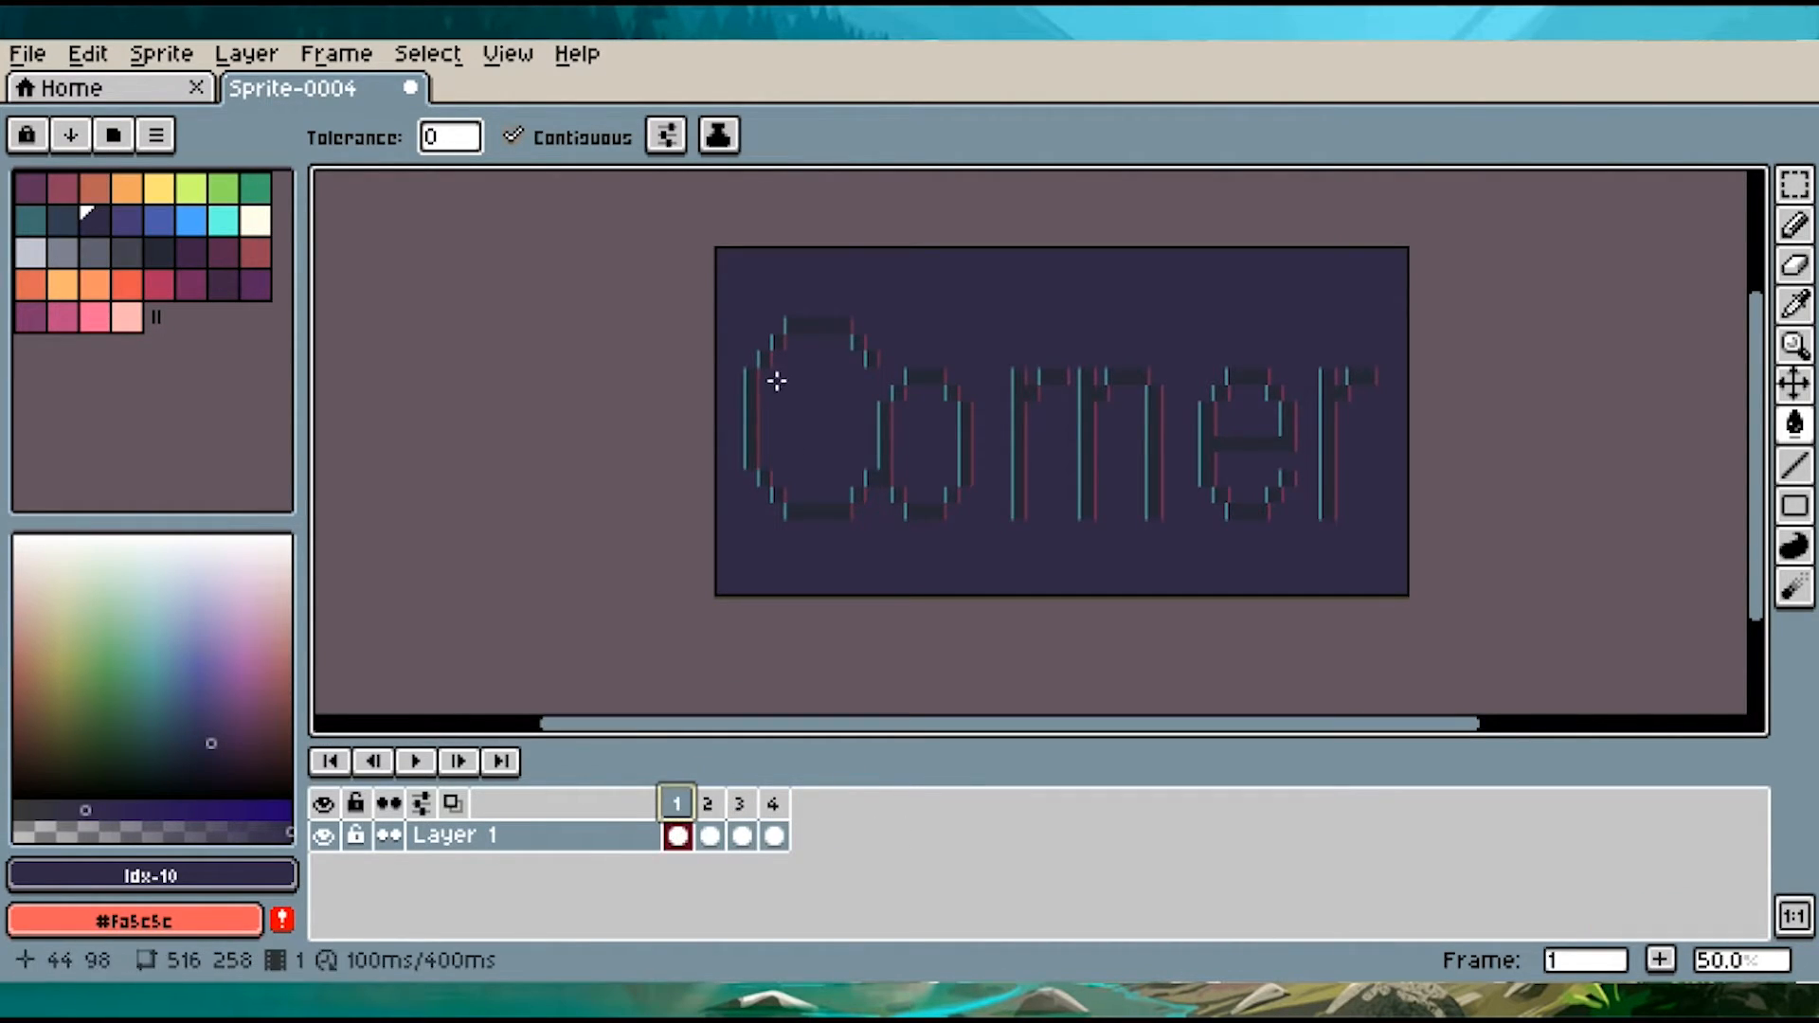
key("m")
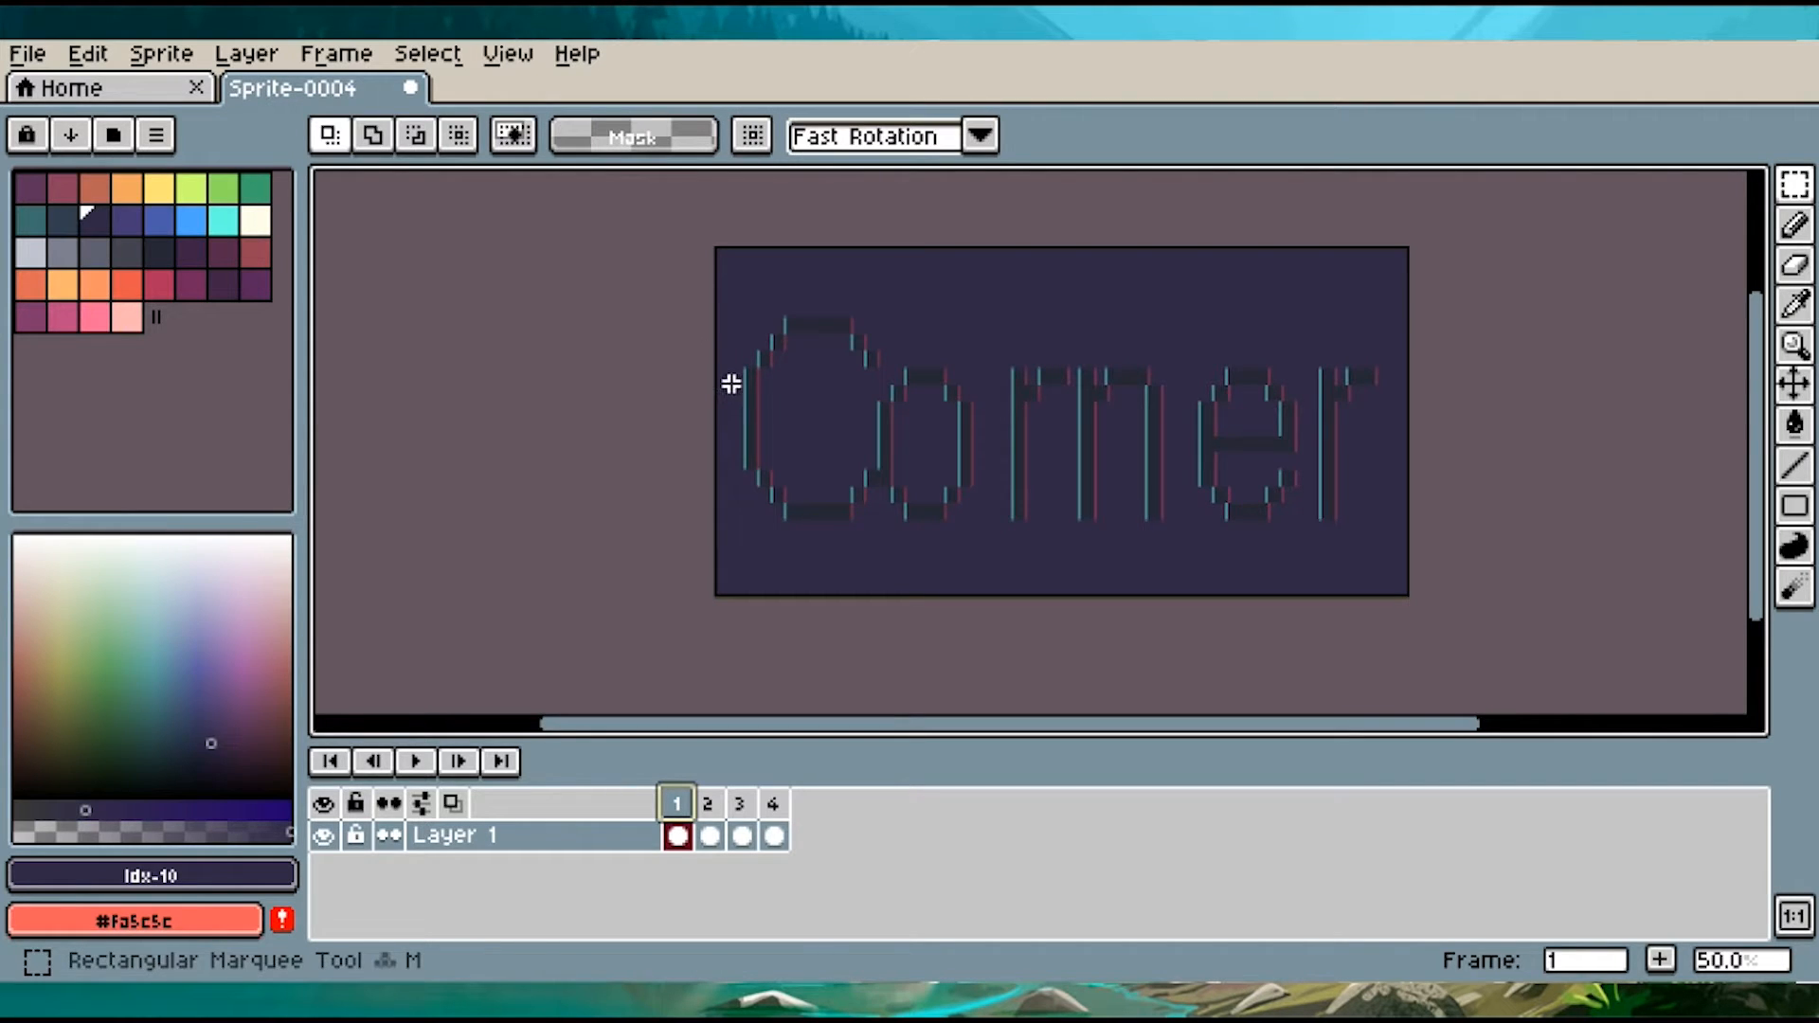
left_click(713, 834)
left_click_drag(717, 382, 1336, 420)
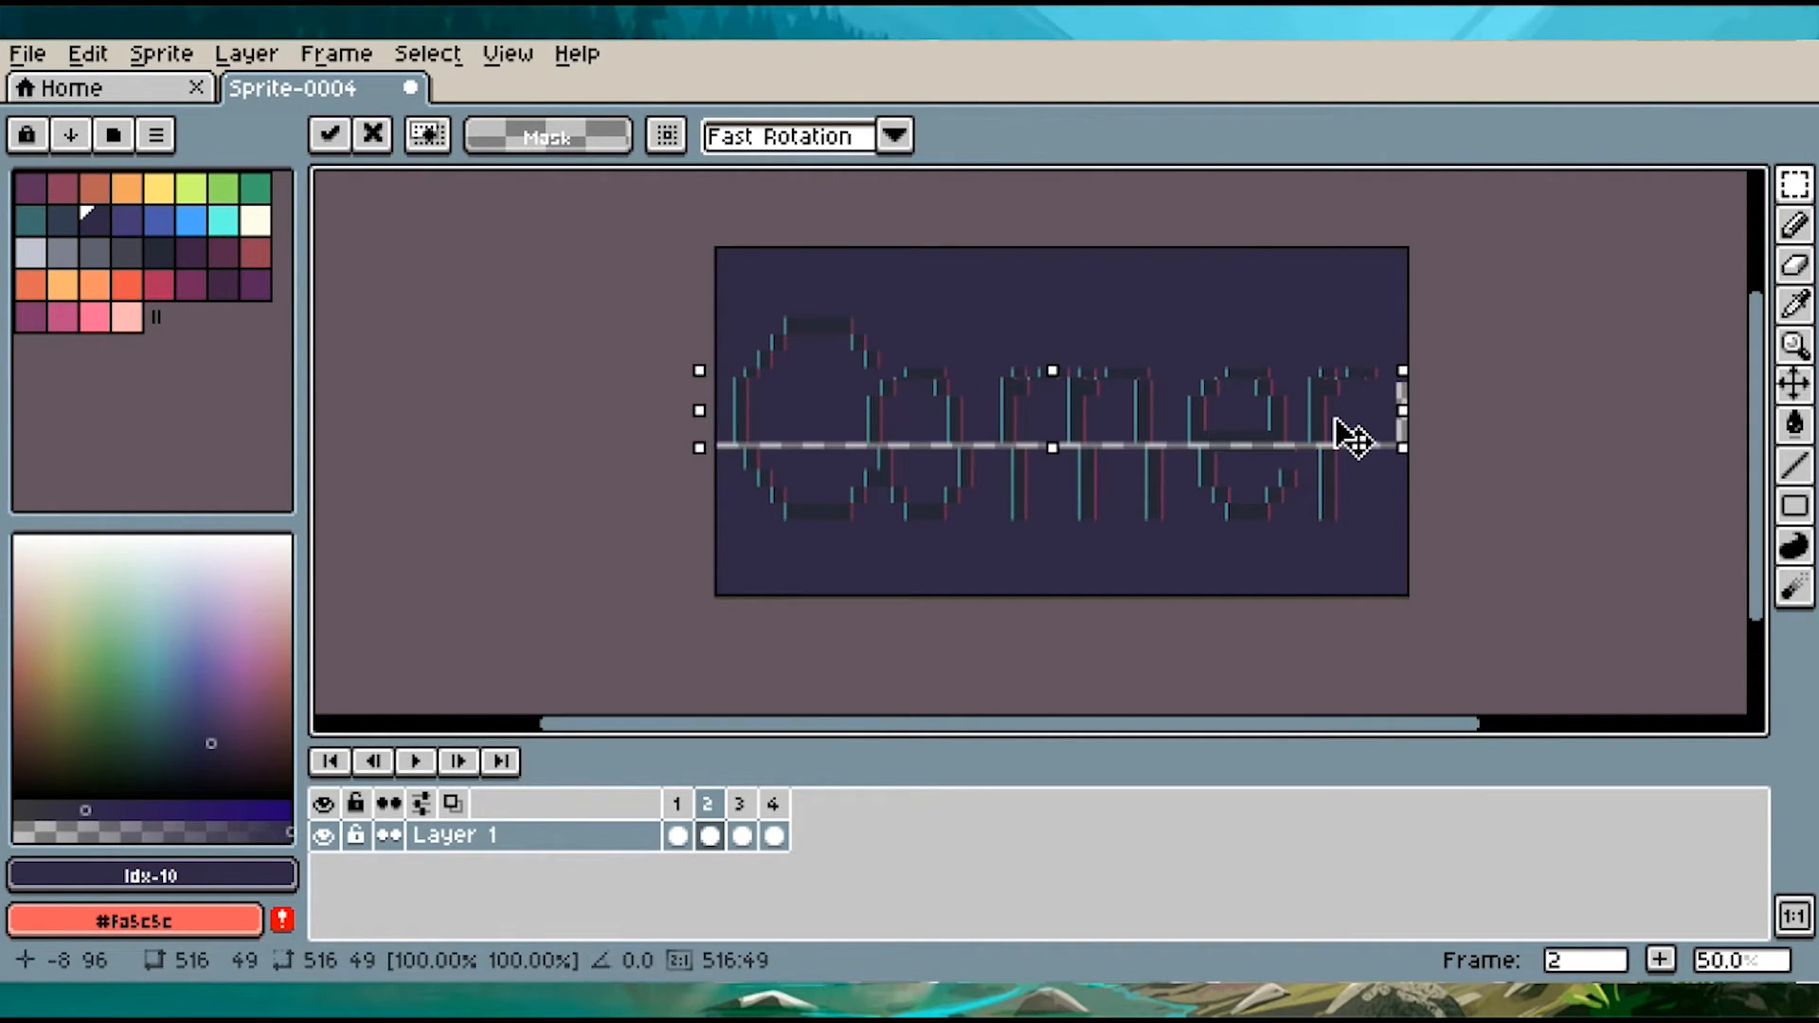
left_click(1452, 432)
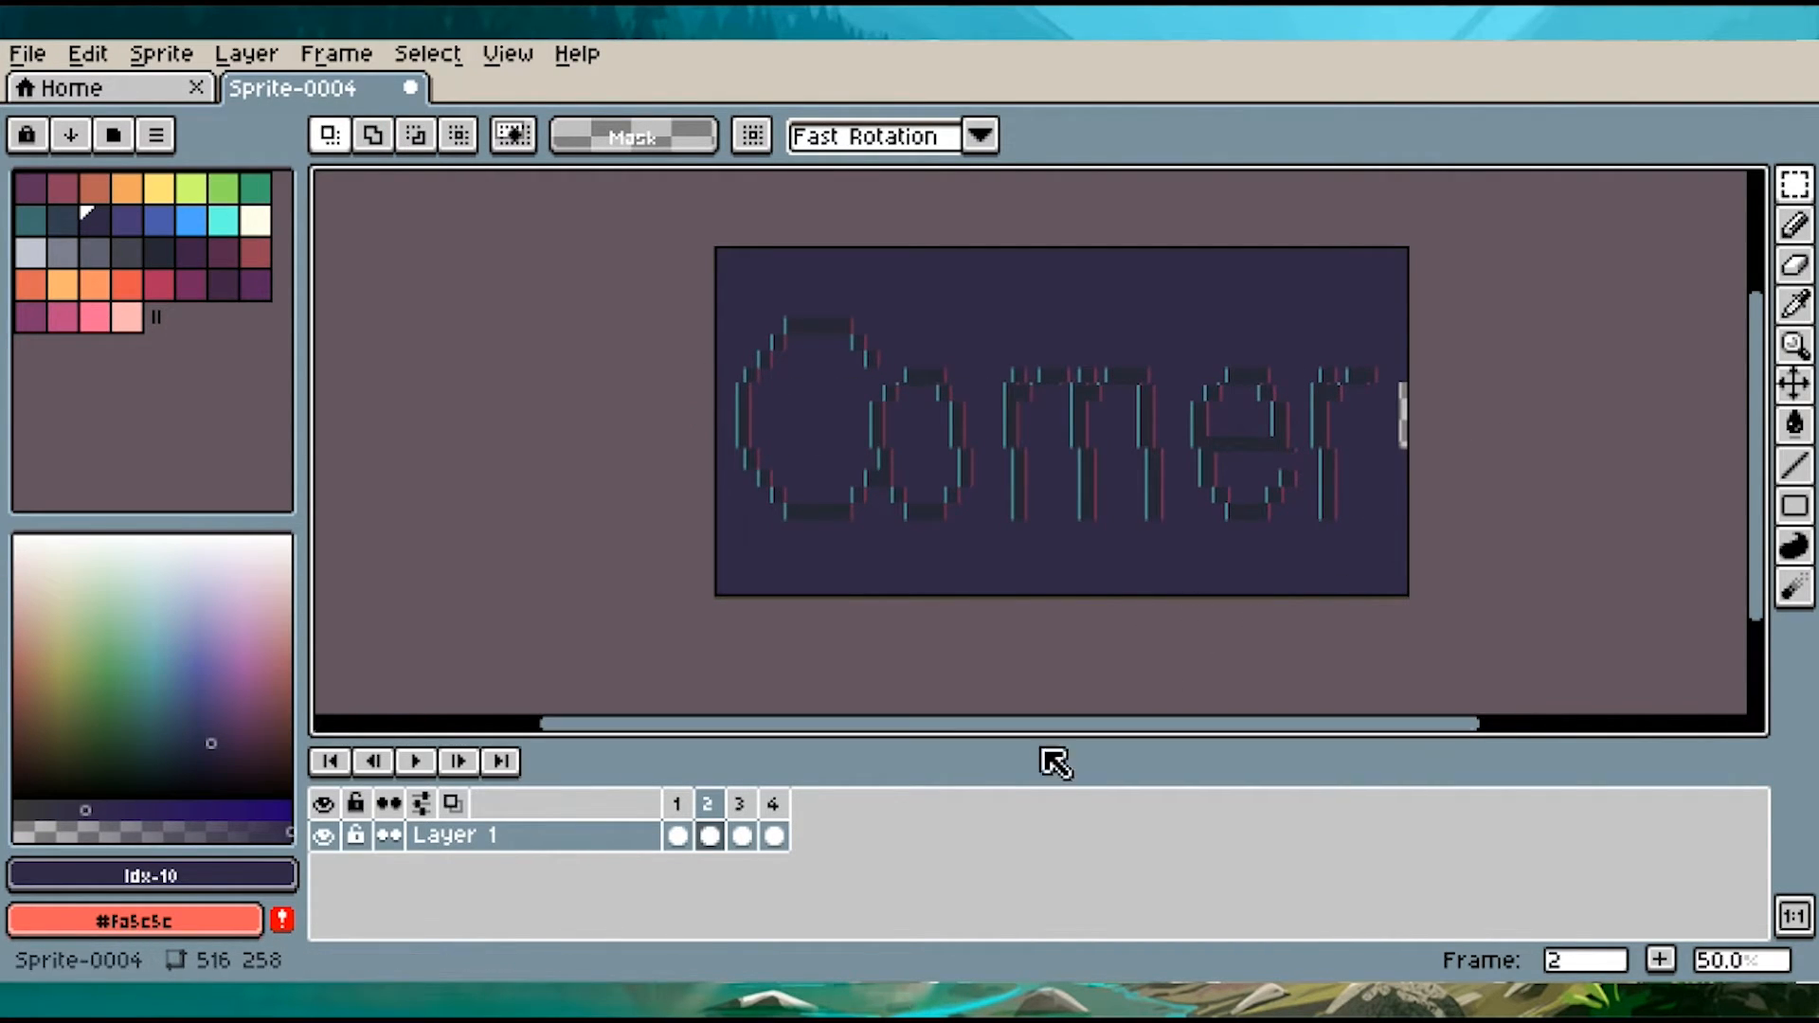
On frame 3, shift a band about 495 by 43 px across the middle of the letters slightly to the right
left_click(742, 835)
left_click_drag(723, 406, 1338, 461)
left_click(1331, 459)
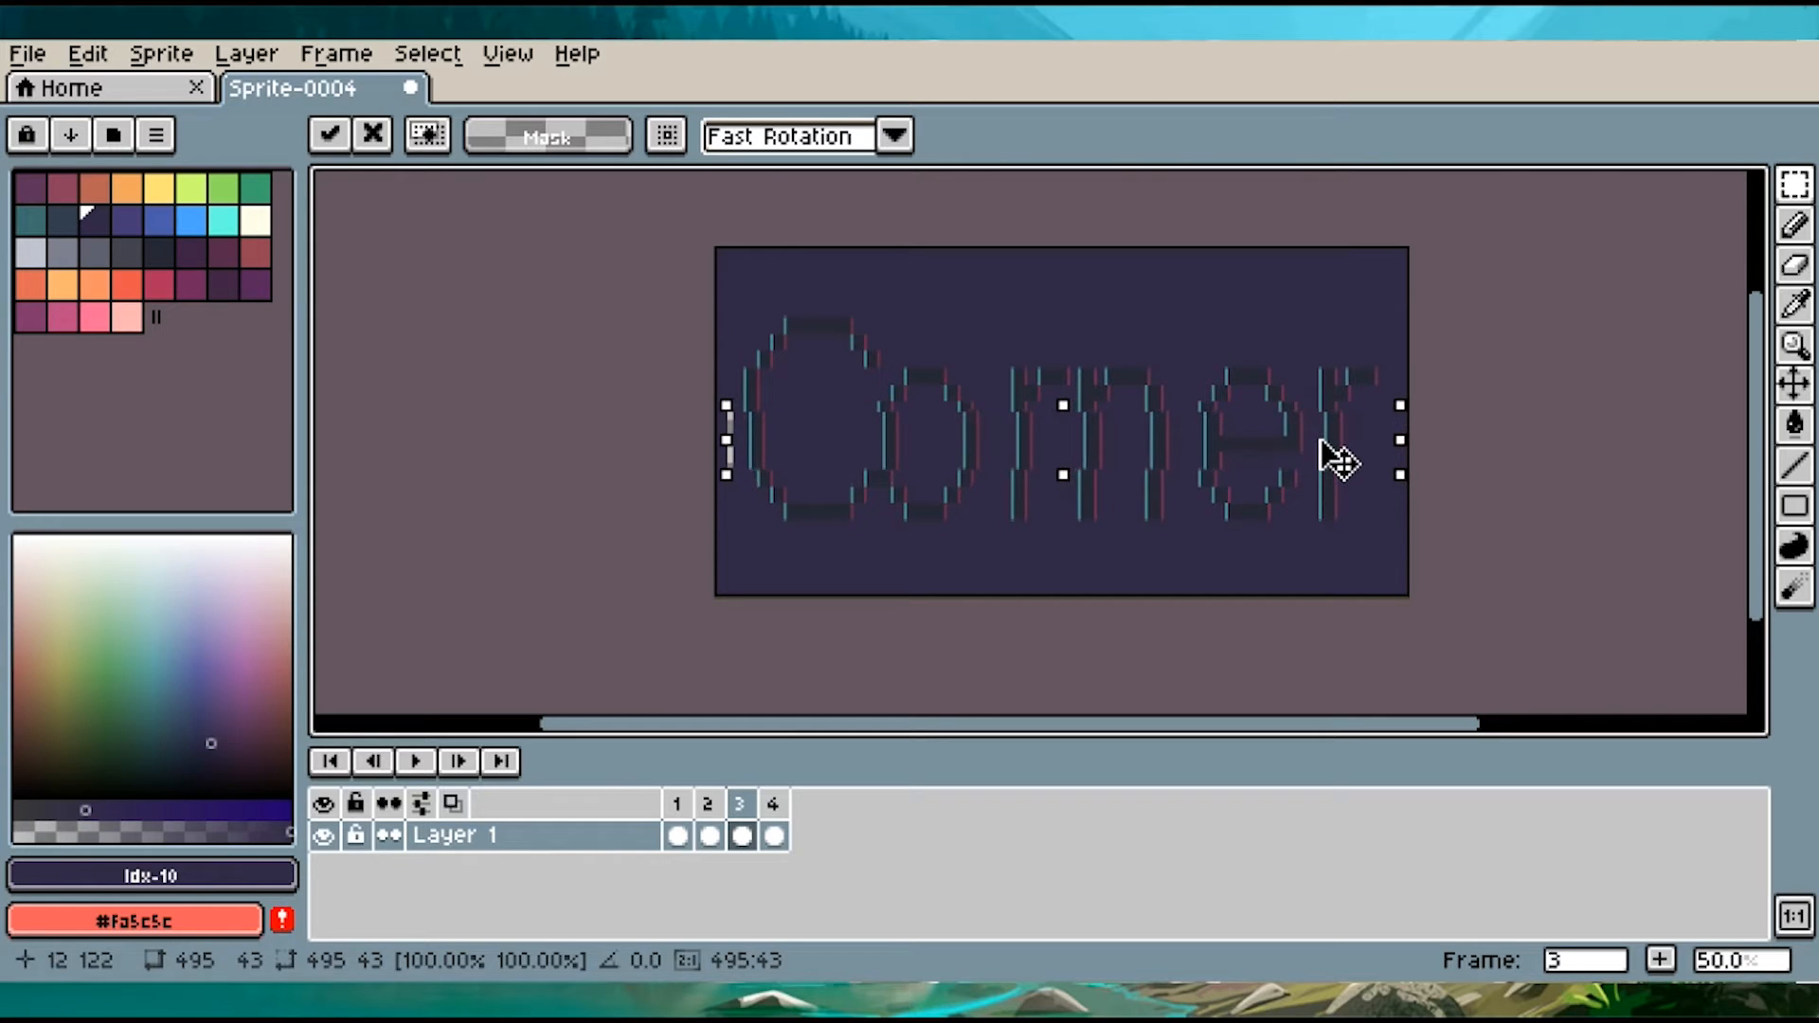
left_click(1469, 527)
On frame 4, shift a band about 508 by 61 px across the upper half of the letters to the left
left_click(774, 817)
left_click_drag(721, 363, 1331, 407)
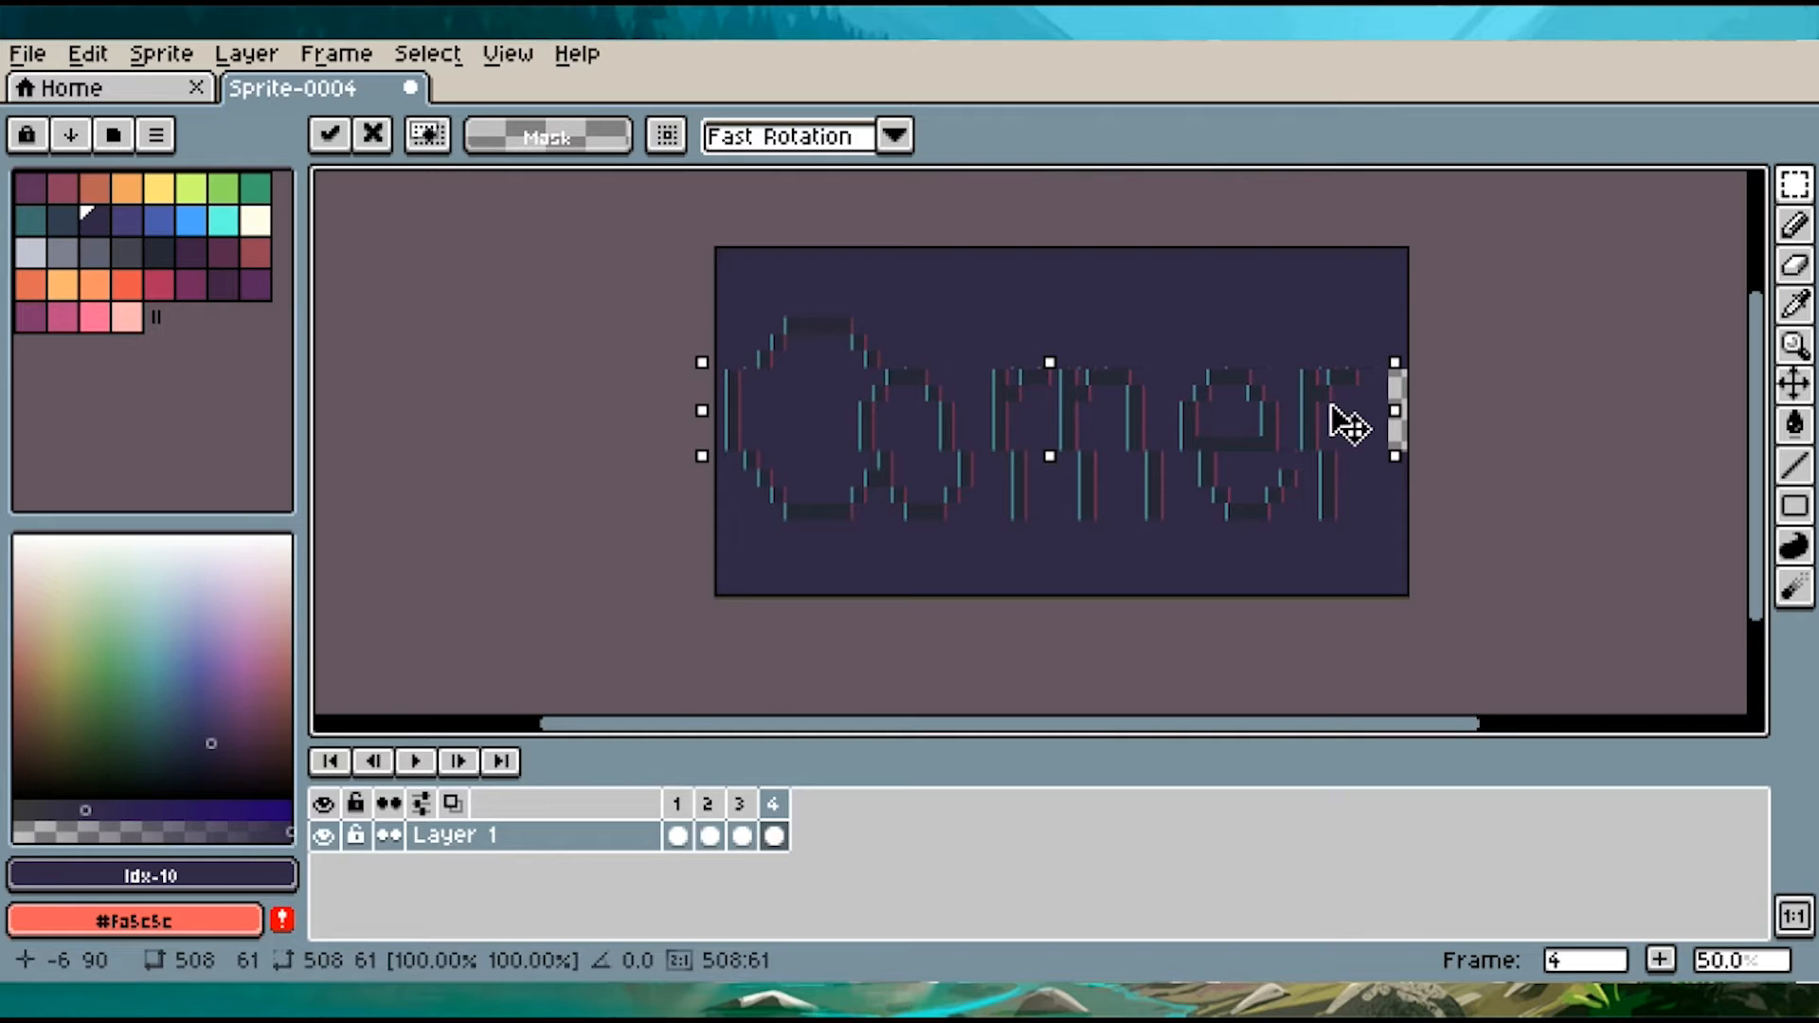
left_click(1475, 434)
Fill the transparent gaps left by the shifted bands on frames 2, 3 and 4 with Idx-10 and preview the animation
left_click(706, 835)
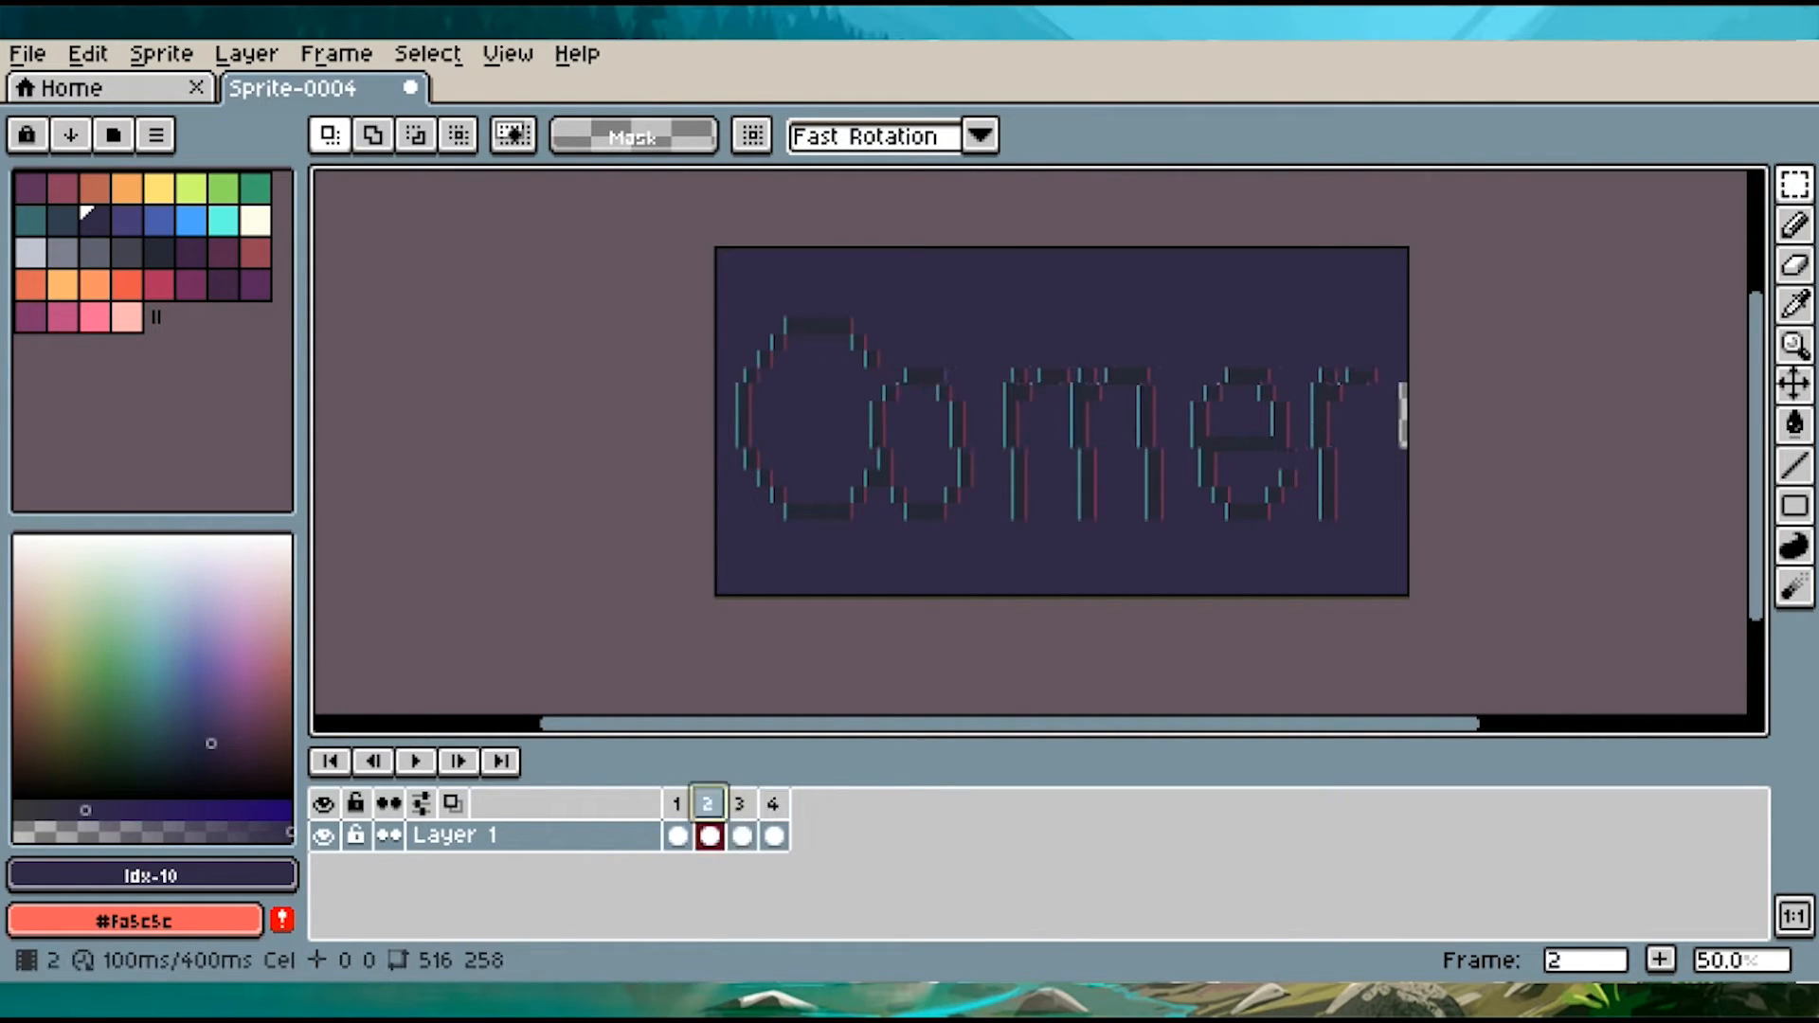
key("g")
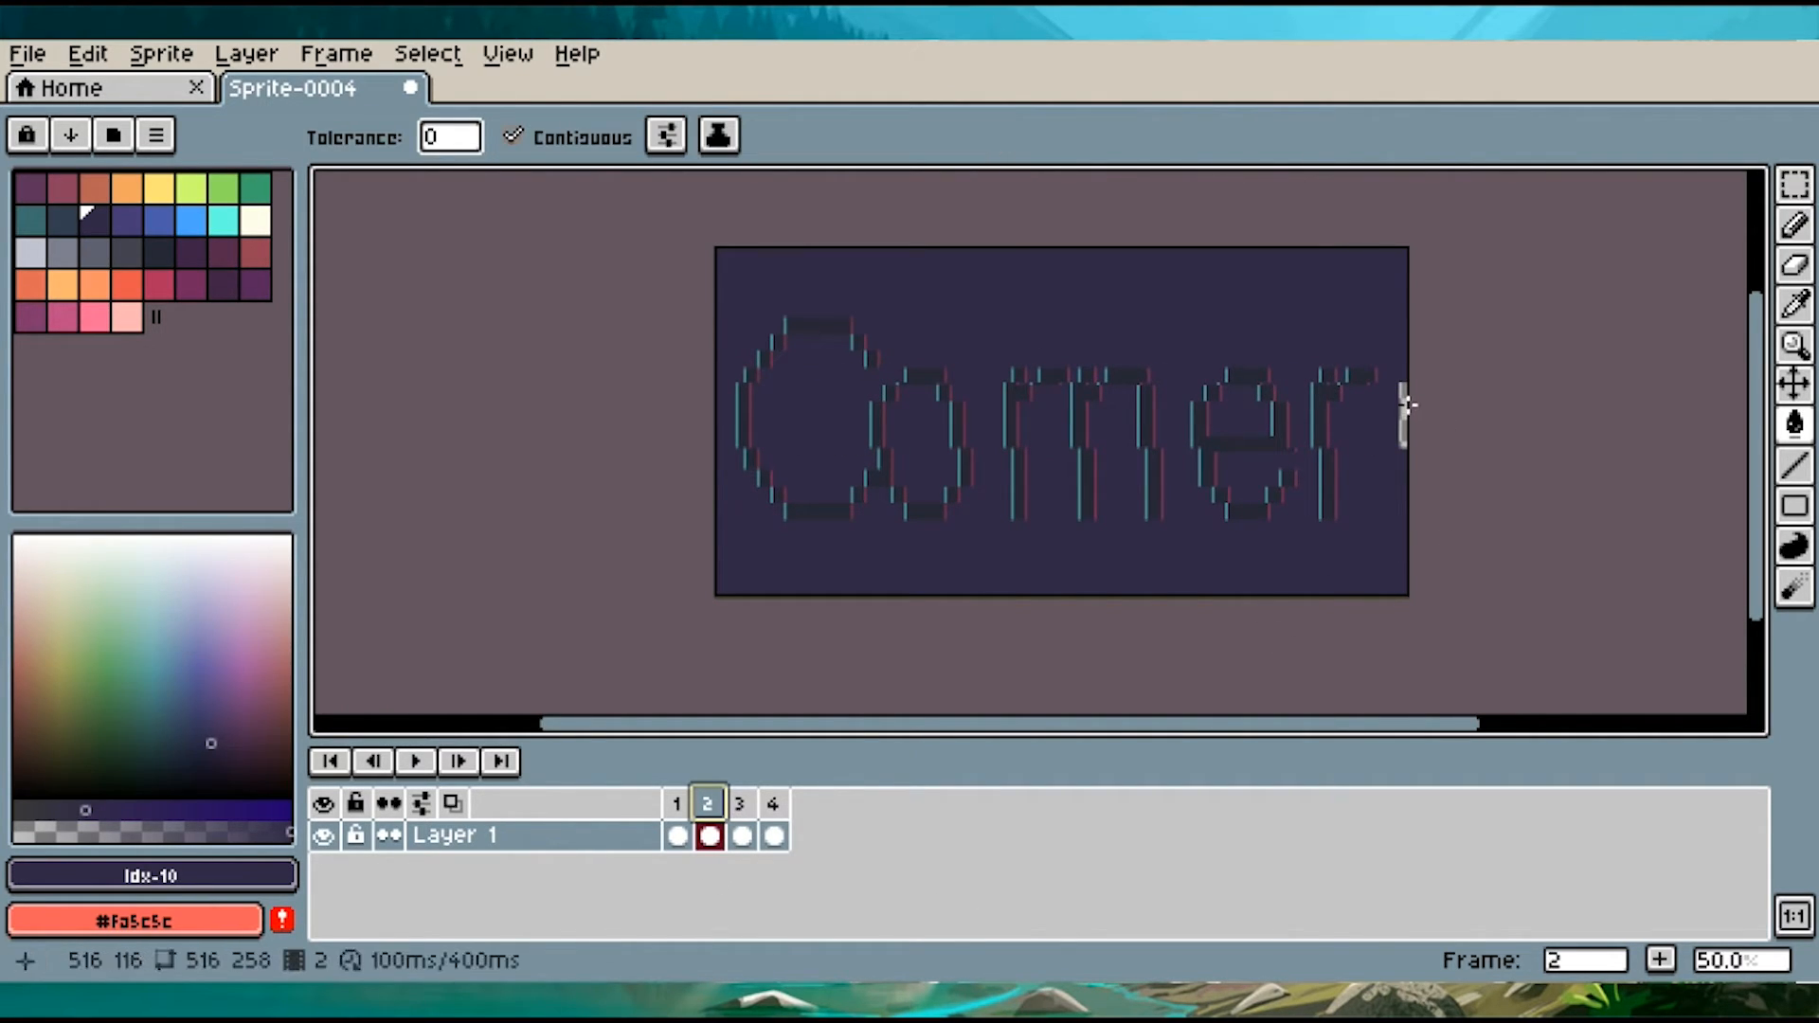
left_click(742, 834)
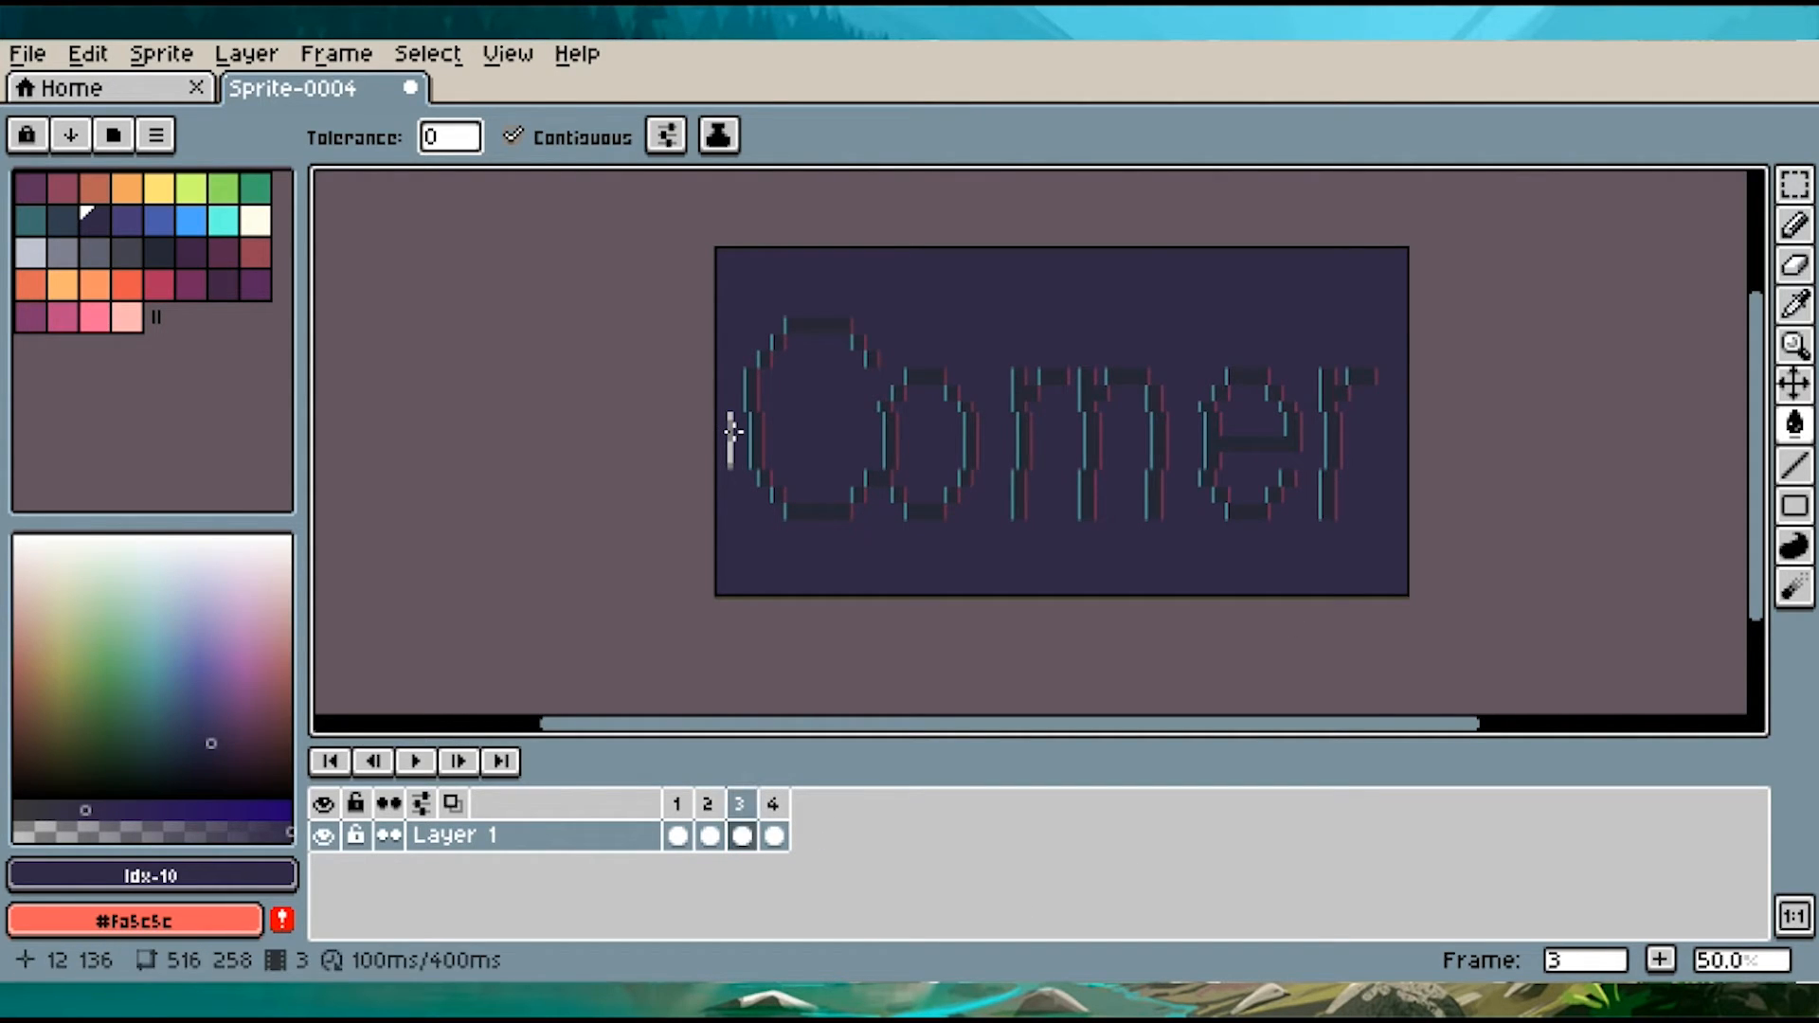
left_click(777, 810)
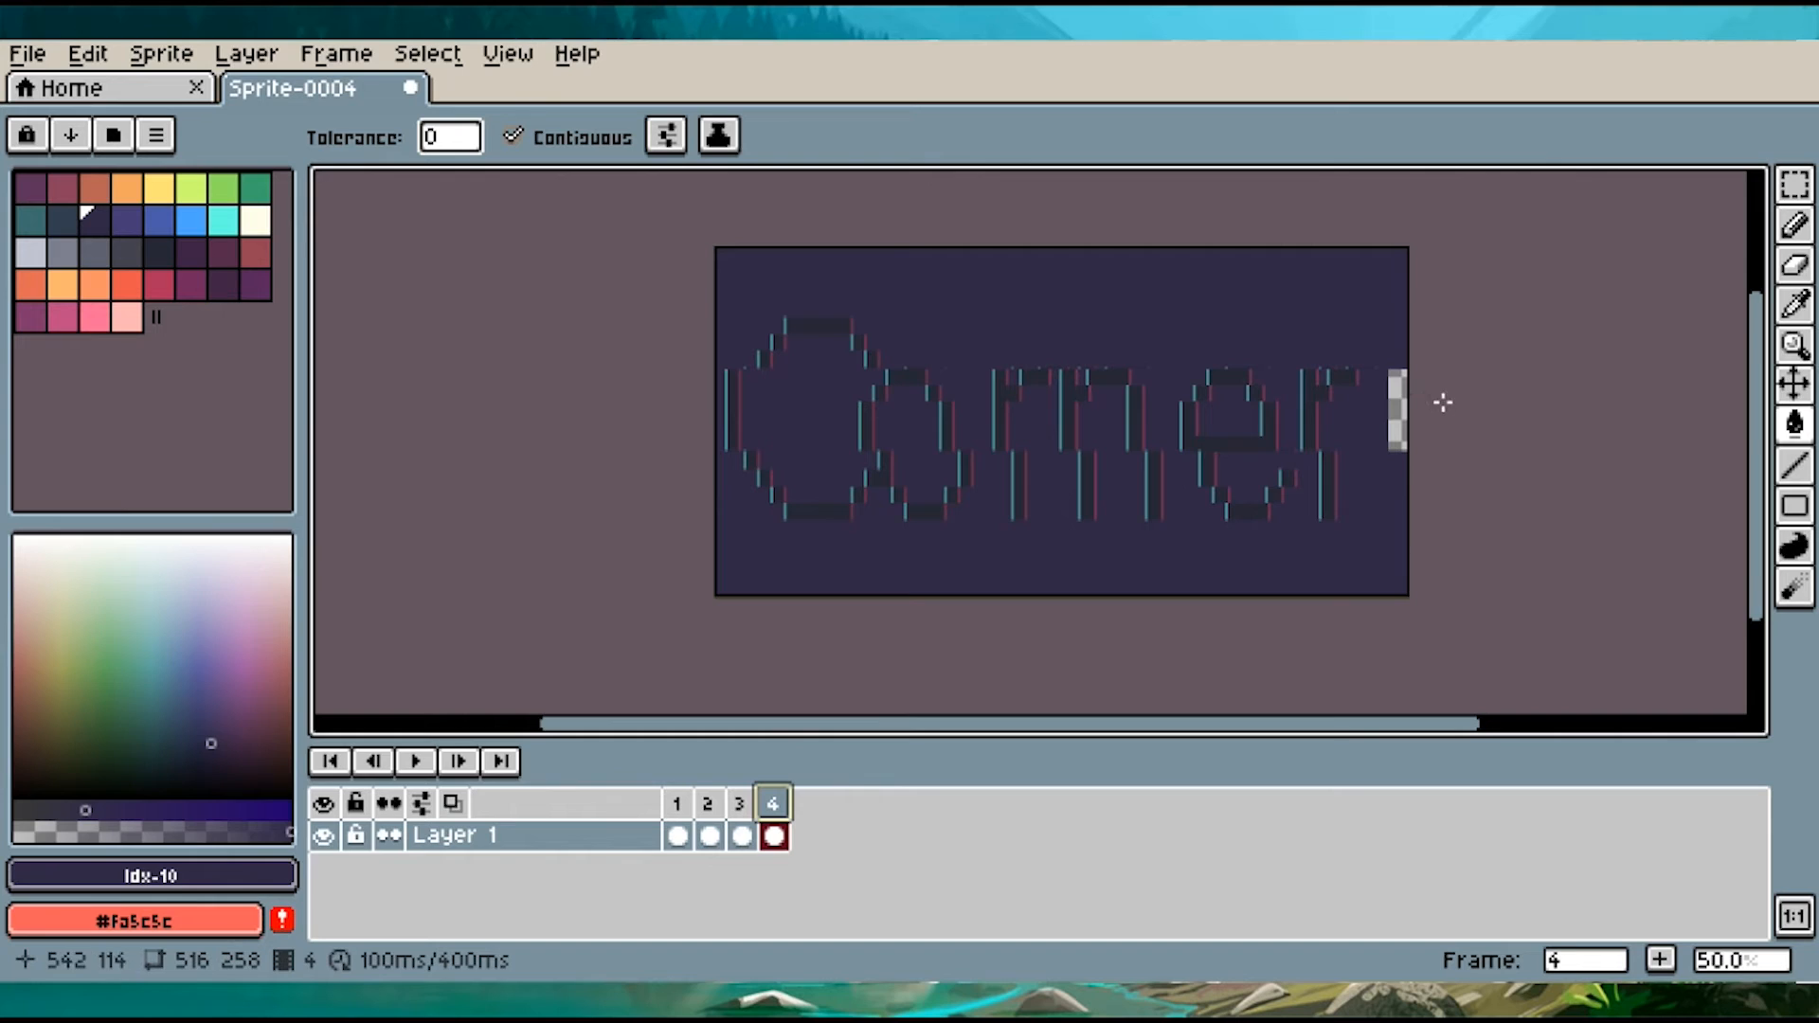
left_click(1397, 413)
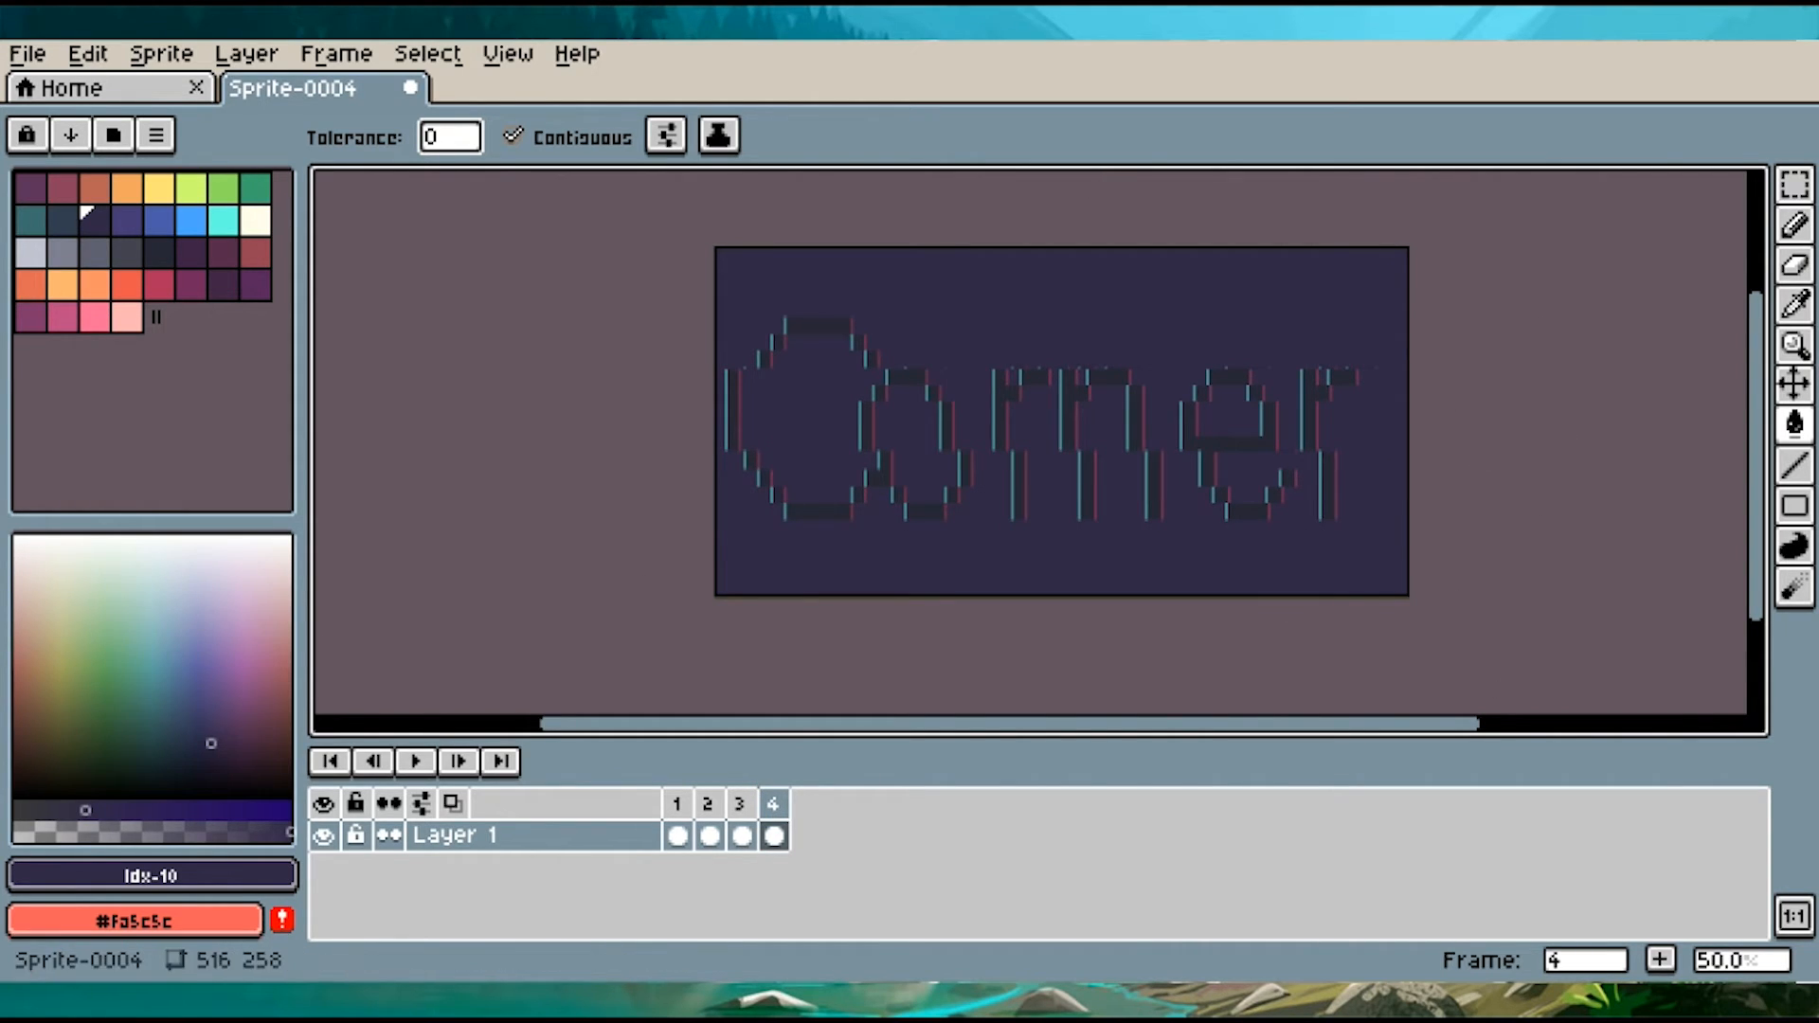
left_click(414, 764)
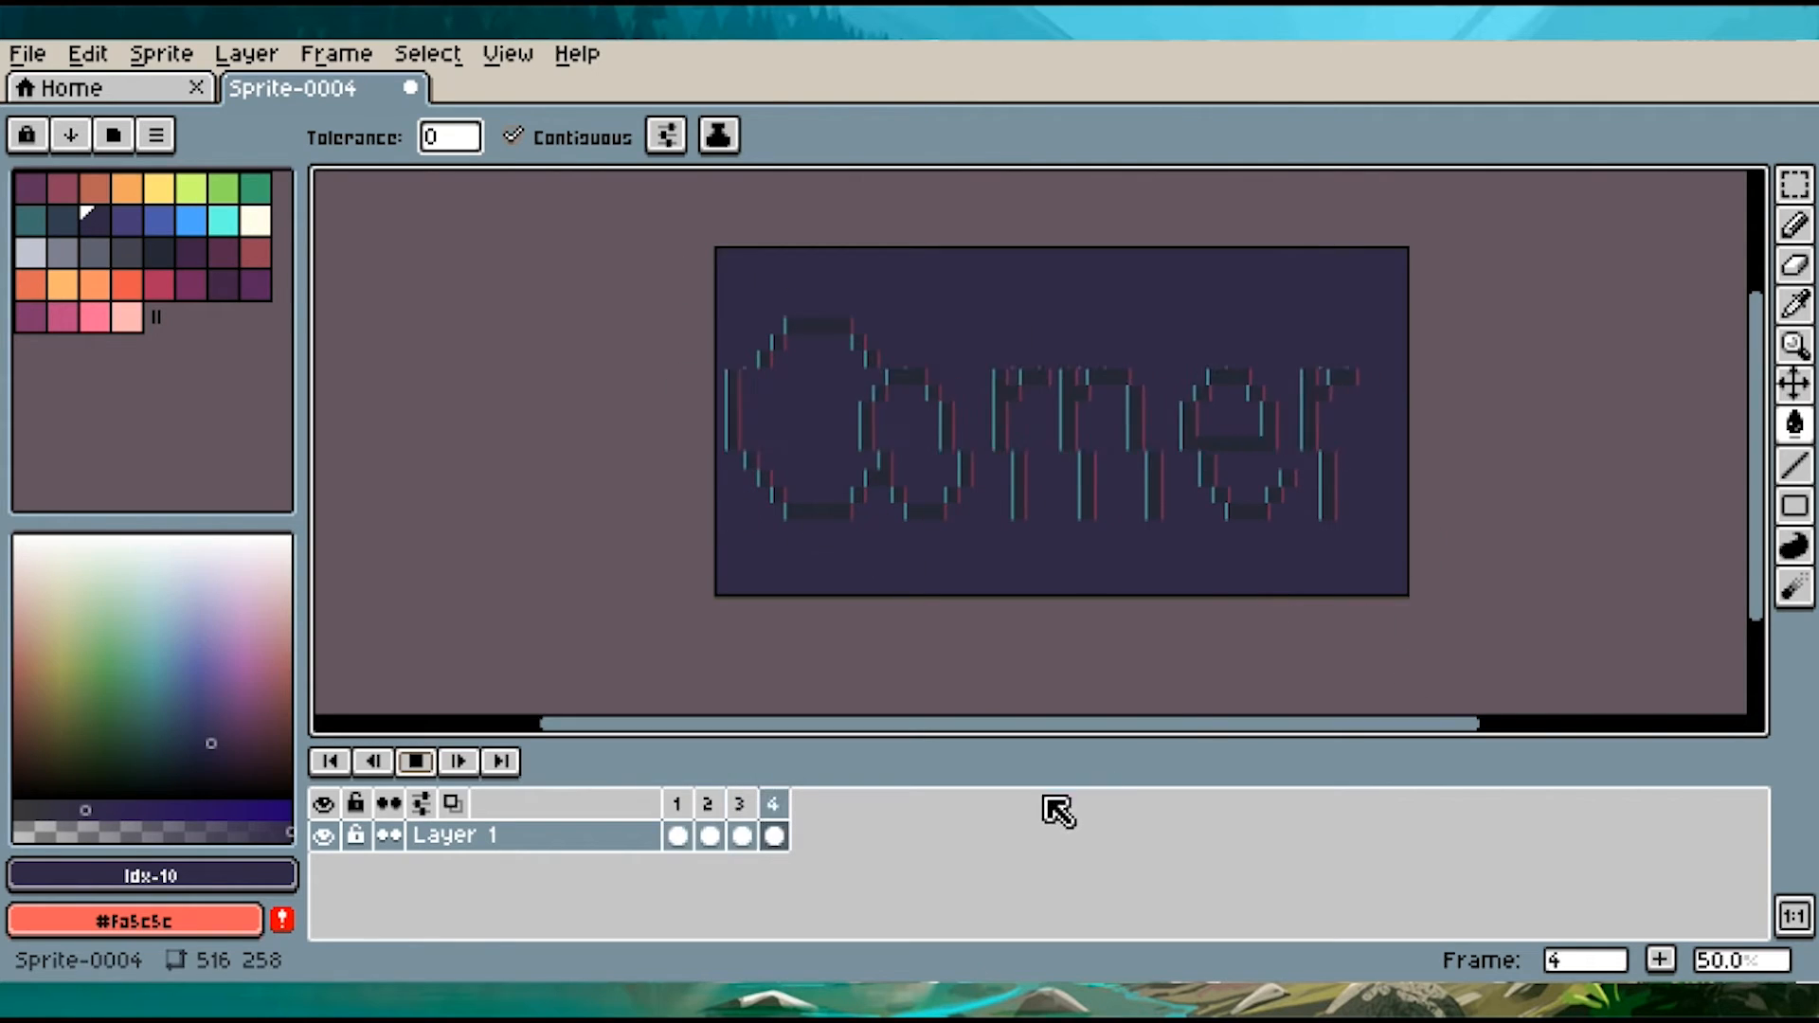
left_click(415, 762)
Export all frames at 100% as Sprite-0004.gif, interlaced and with the animation looping
left_click(27, 57)
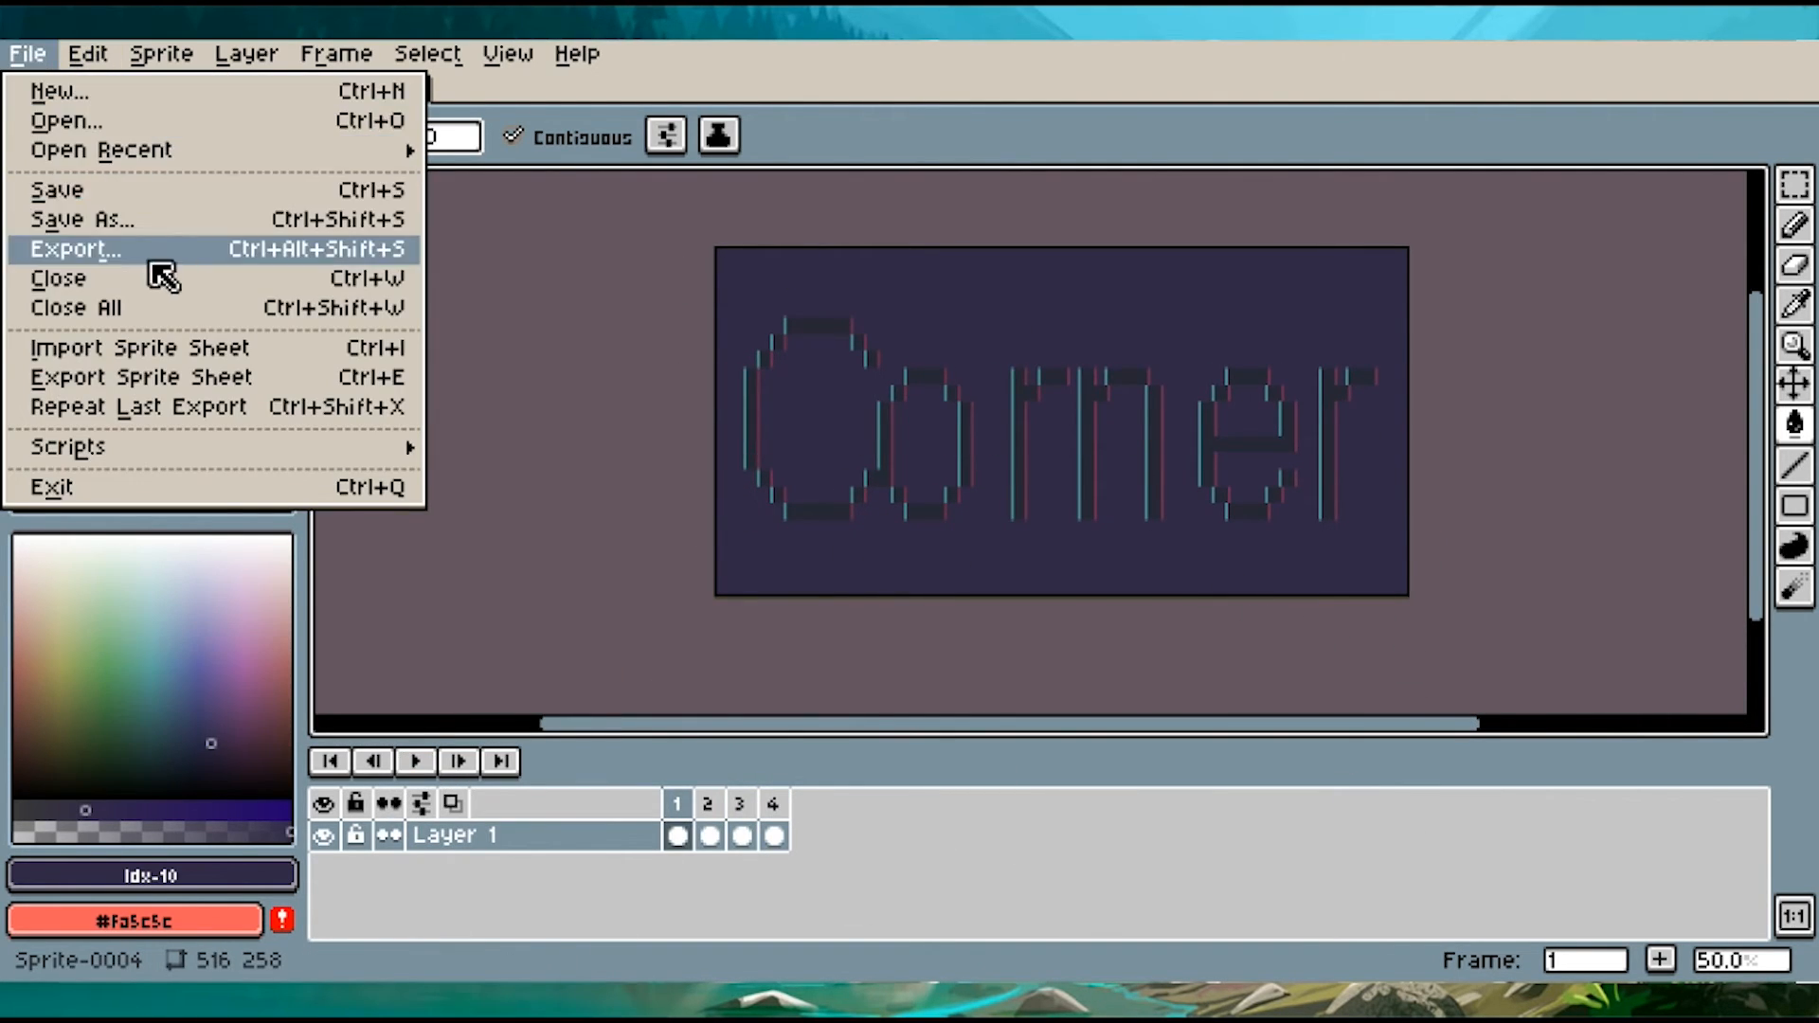
left_click(148, 259)
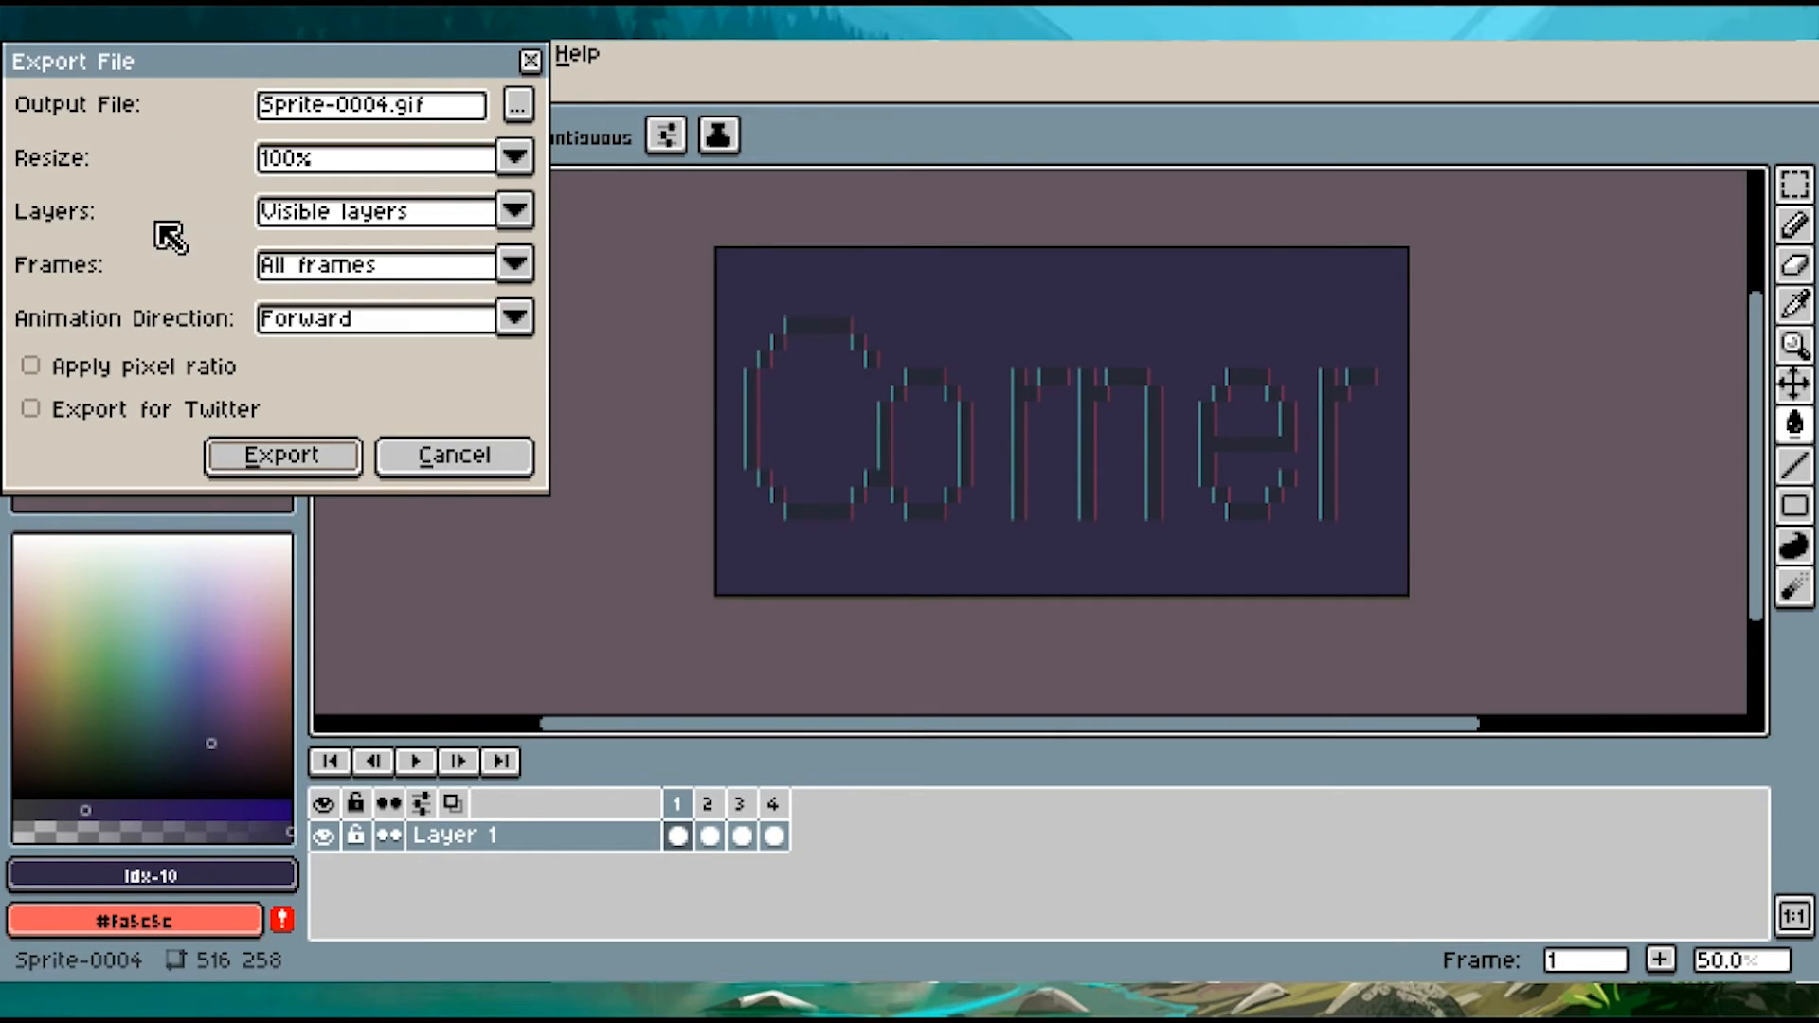
left_click(517, 106)
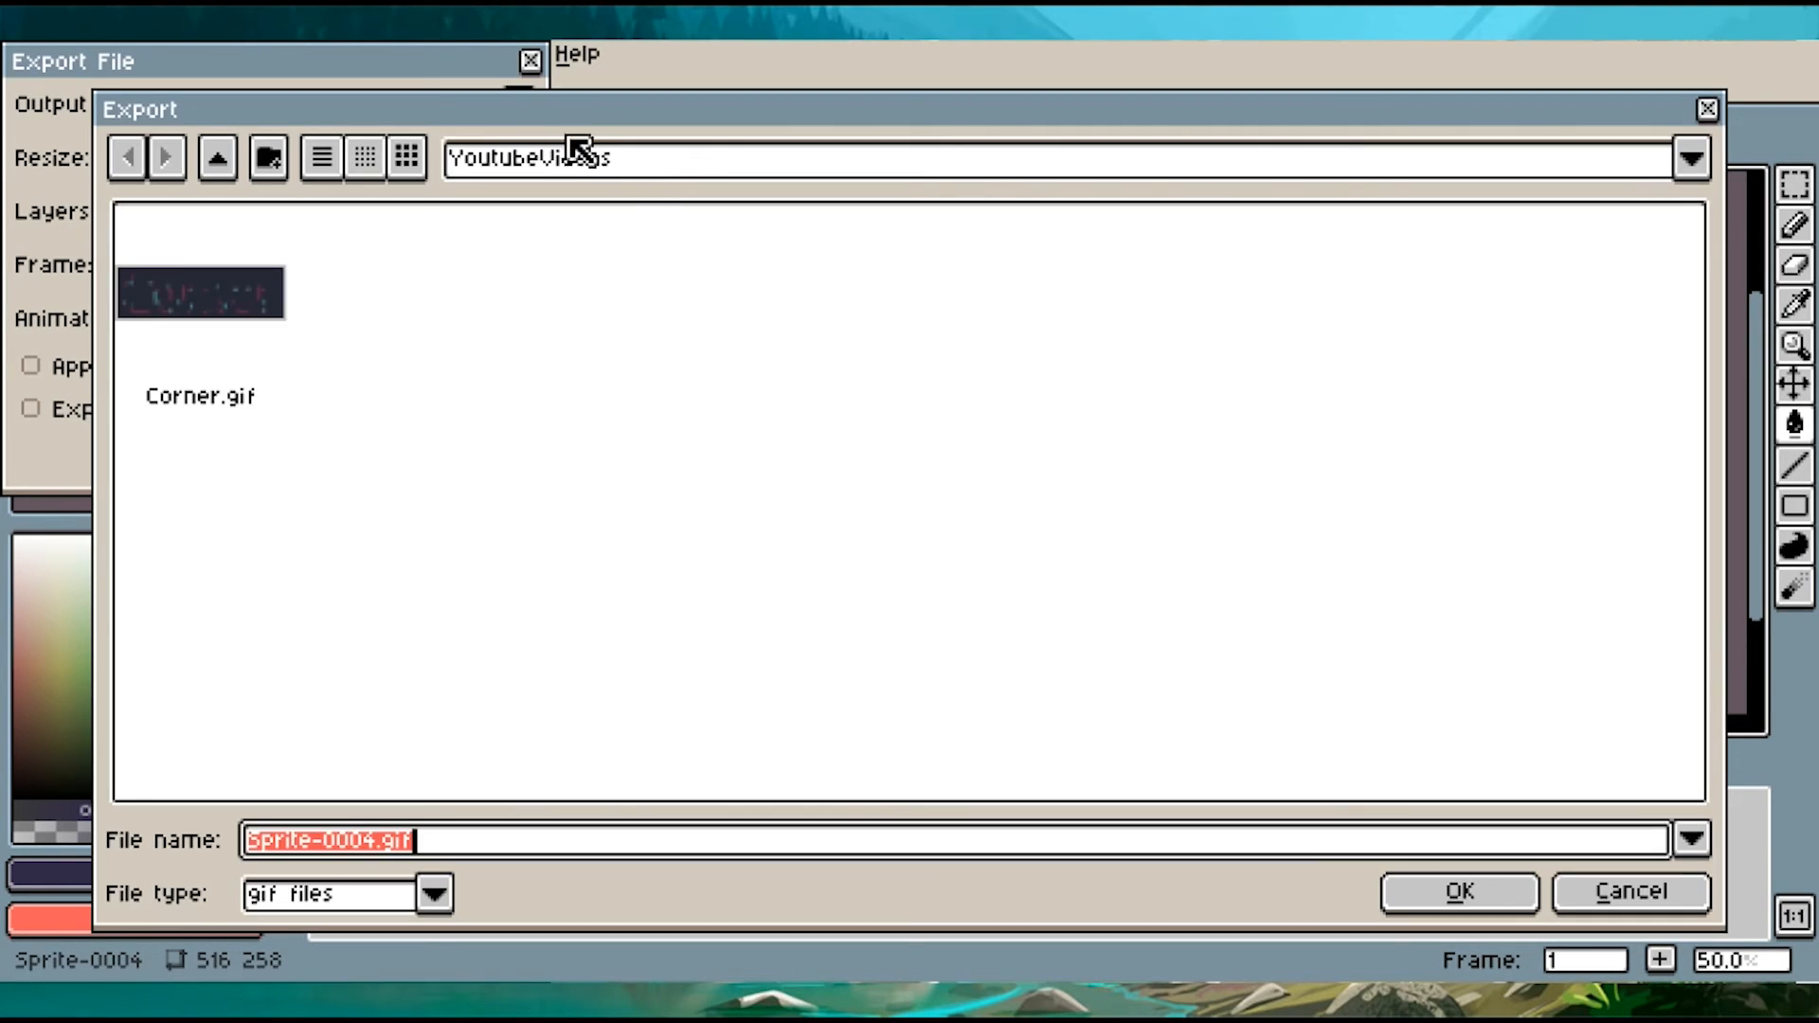
left_click(1631, 893)
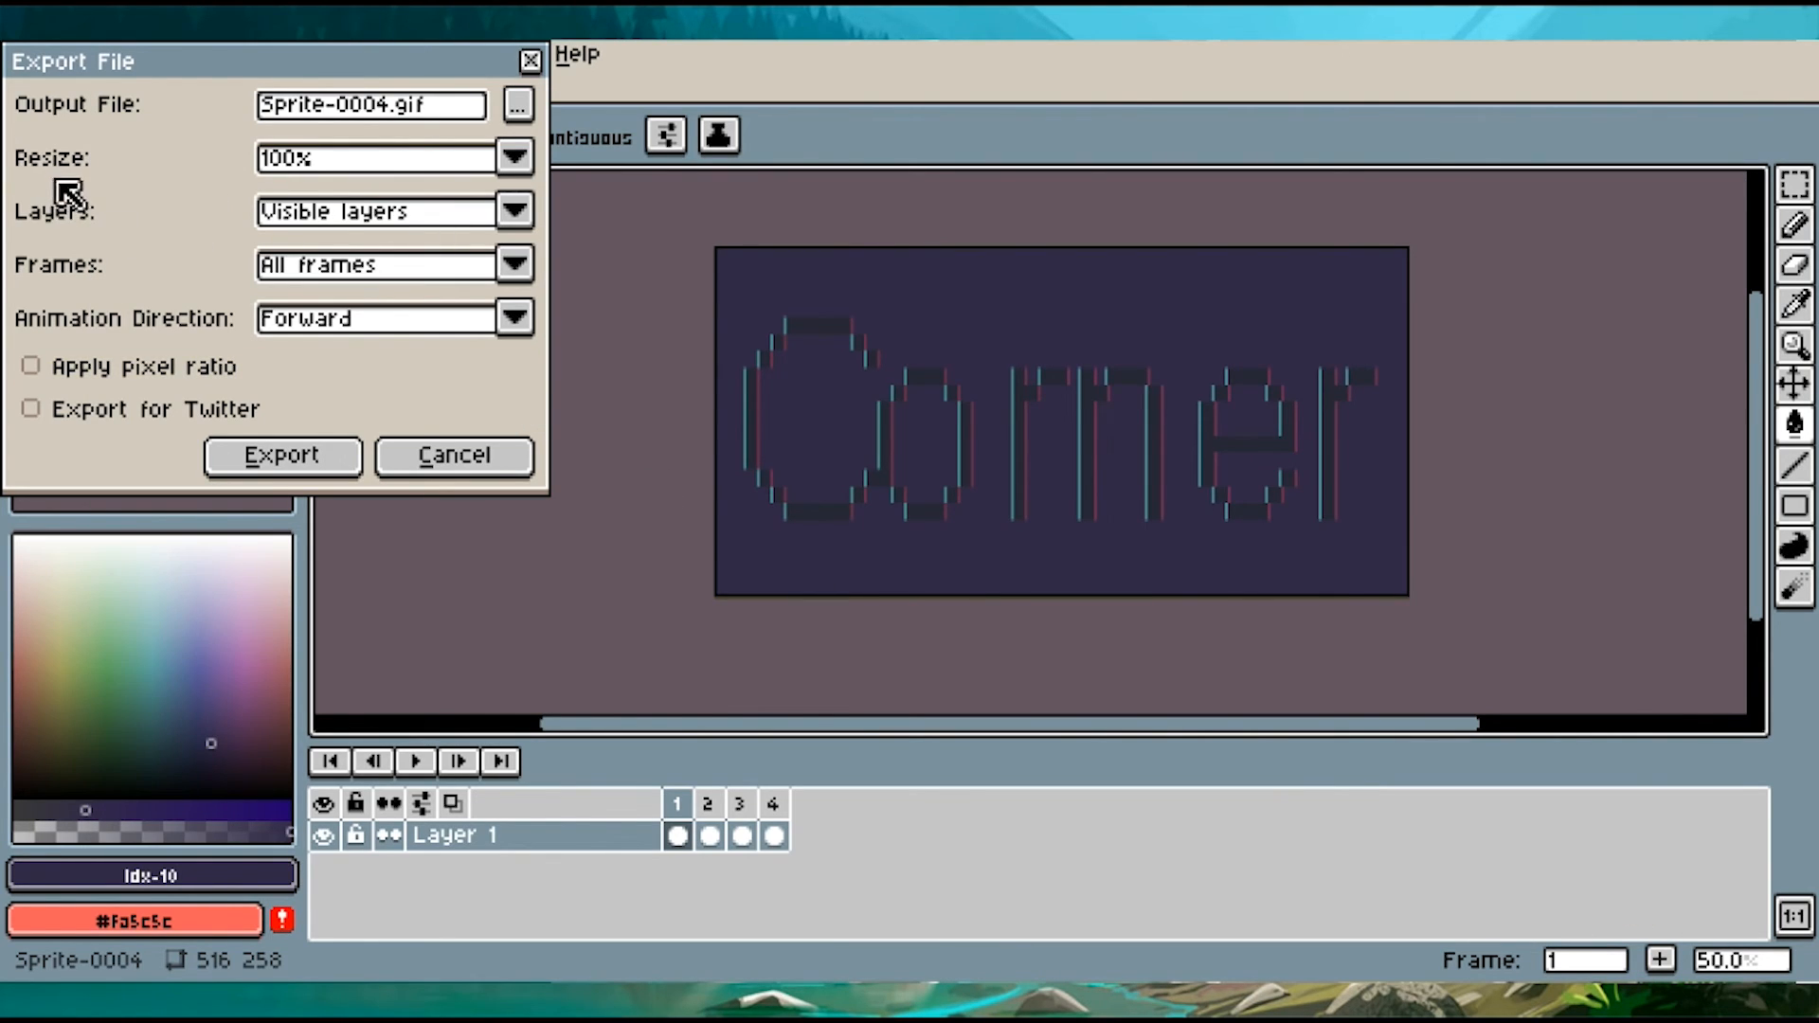
left_click(311, 472)
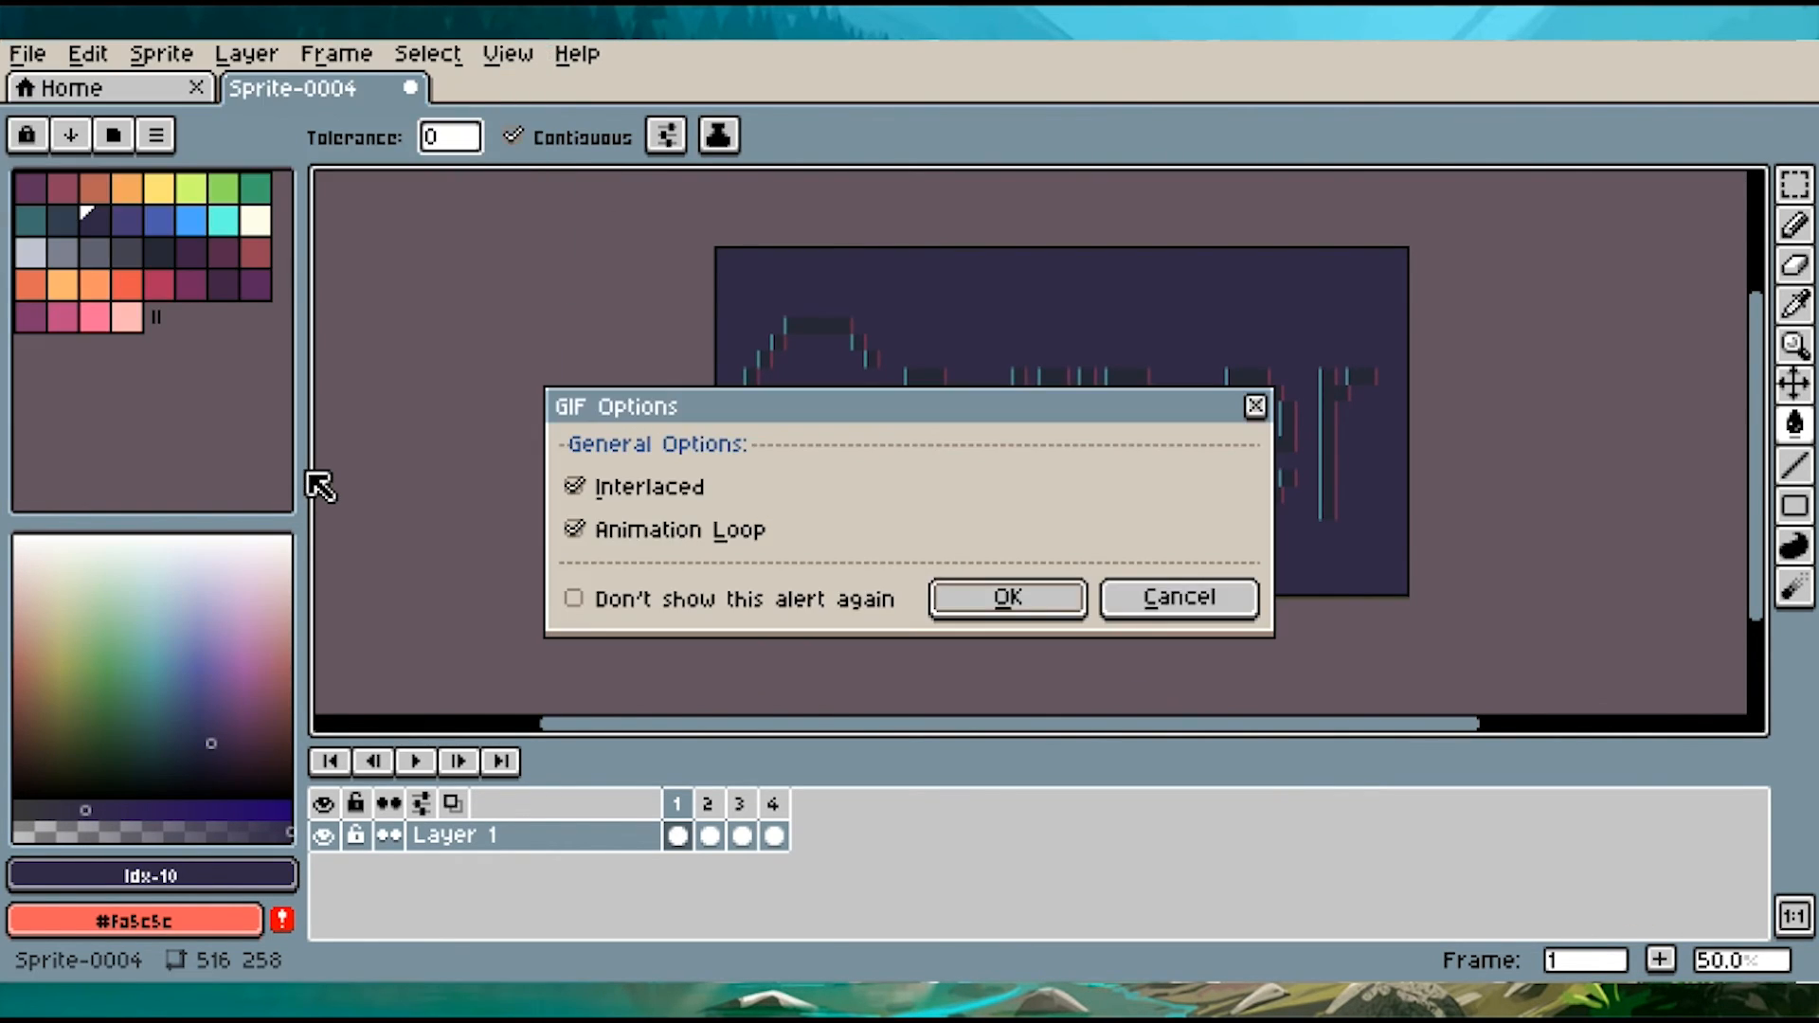
left_click(1021, 599)
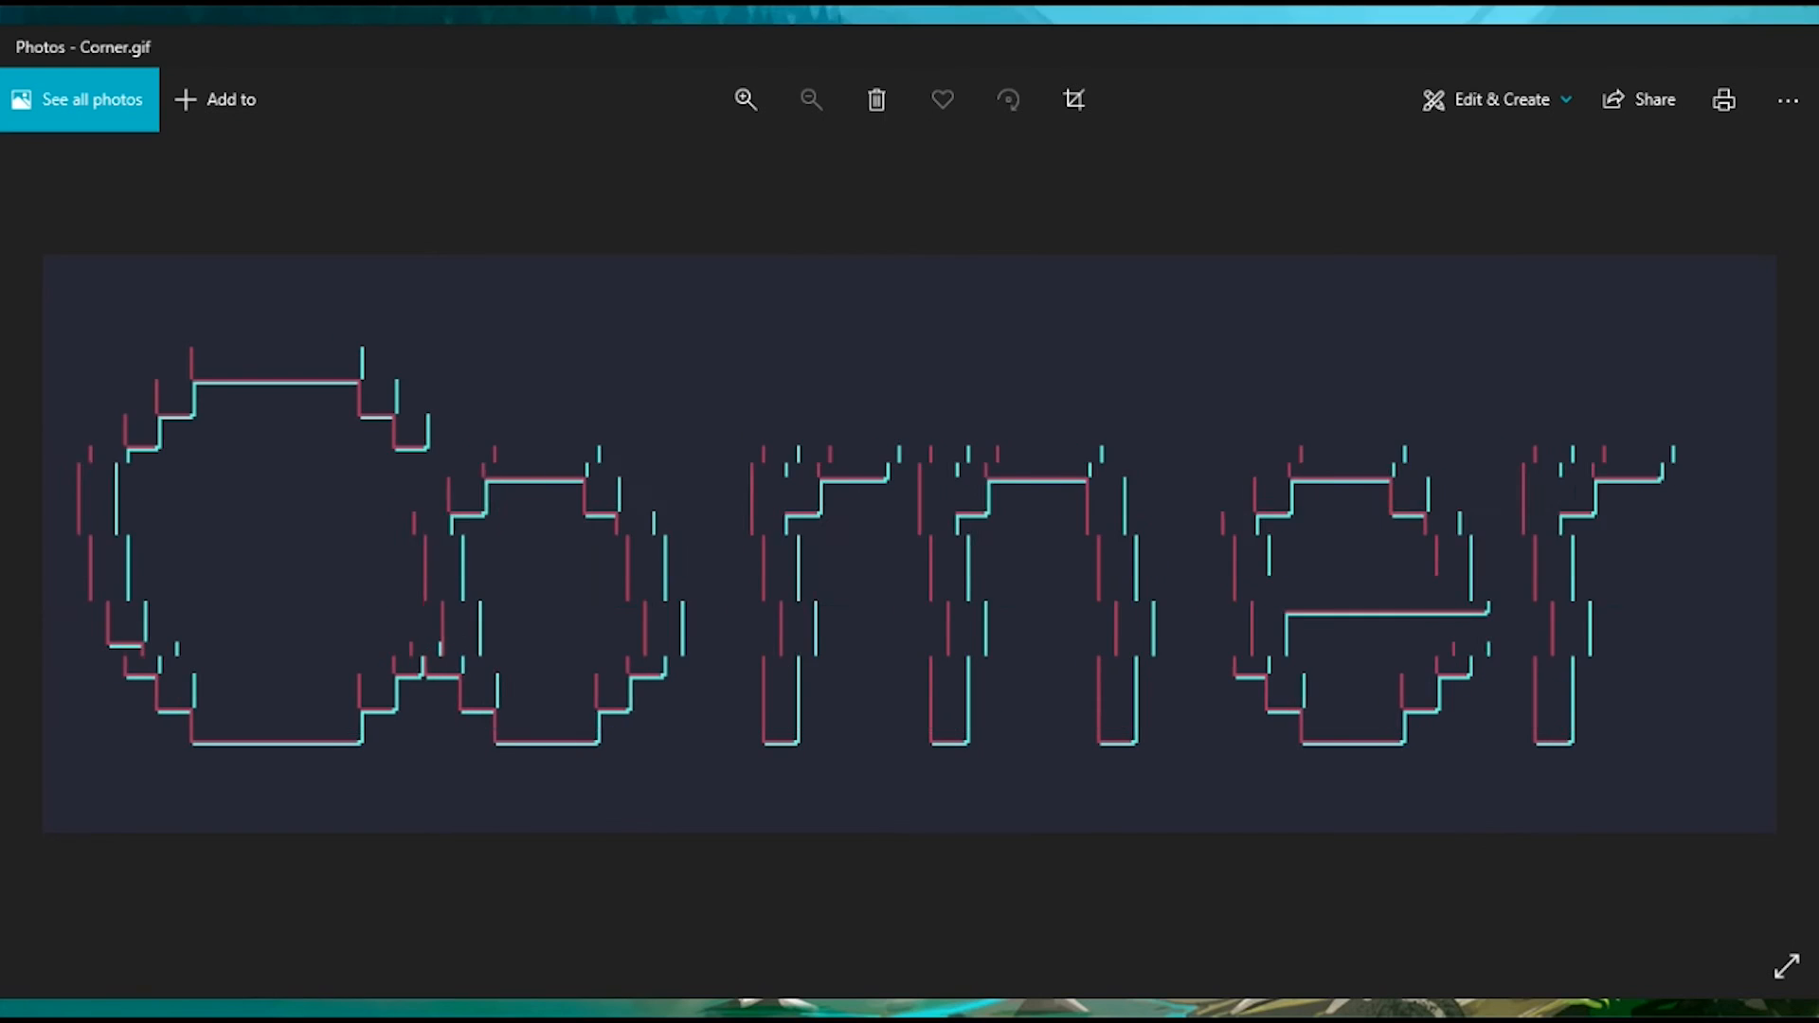